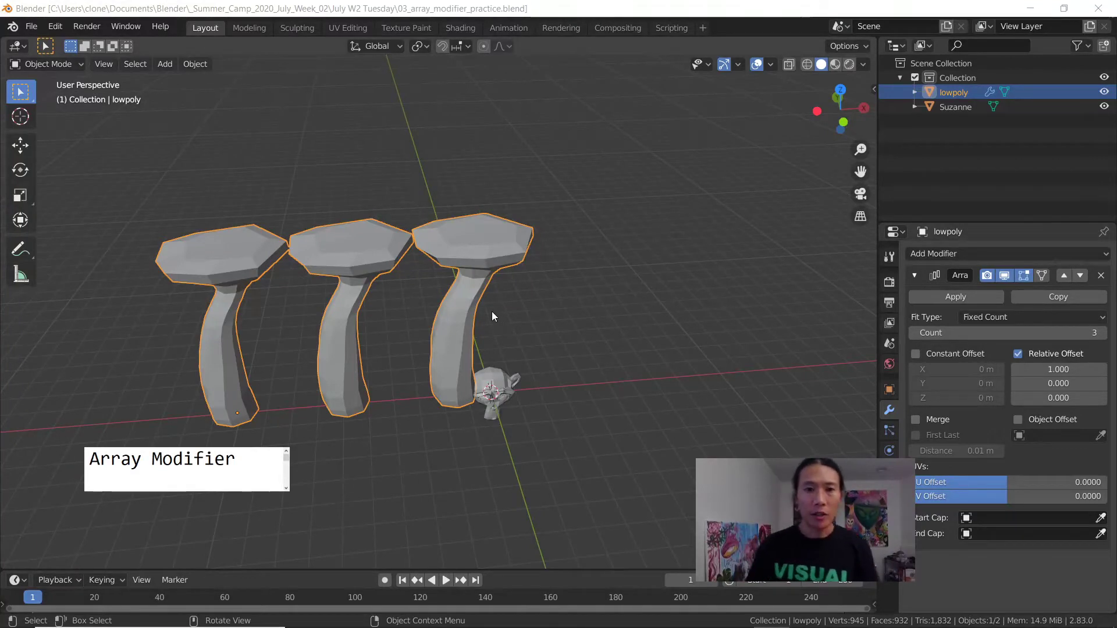
# Widen the properties panel and orbit the view around the three mushroom copies.
pyautogui.moveTo(487, 329); pyautogui.dragTo(503, 305, button='middle')
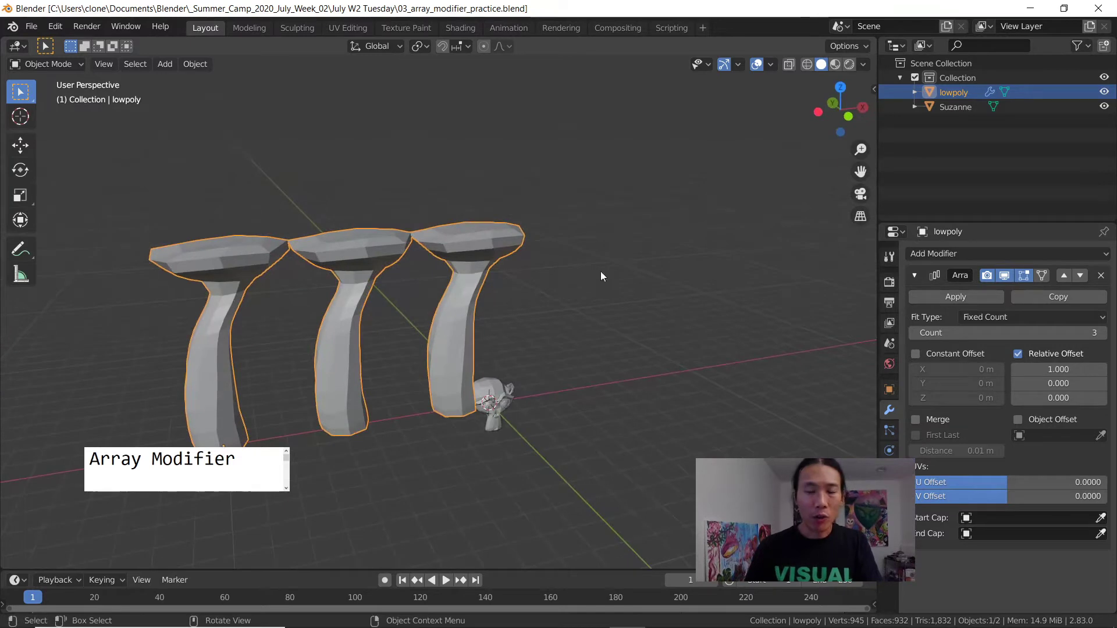
pyautogui.moveTo(876, 254); pyautogui.dragTo(849, 253)
pyautogui.moveTo(491, 291); pyautogui.dragTo(352, 297, button='middle')
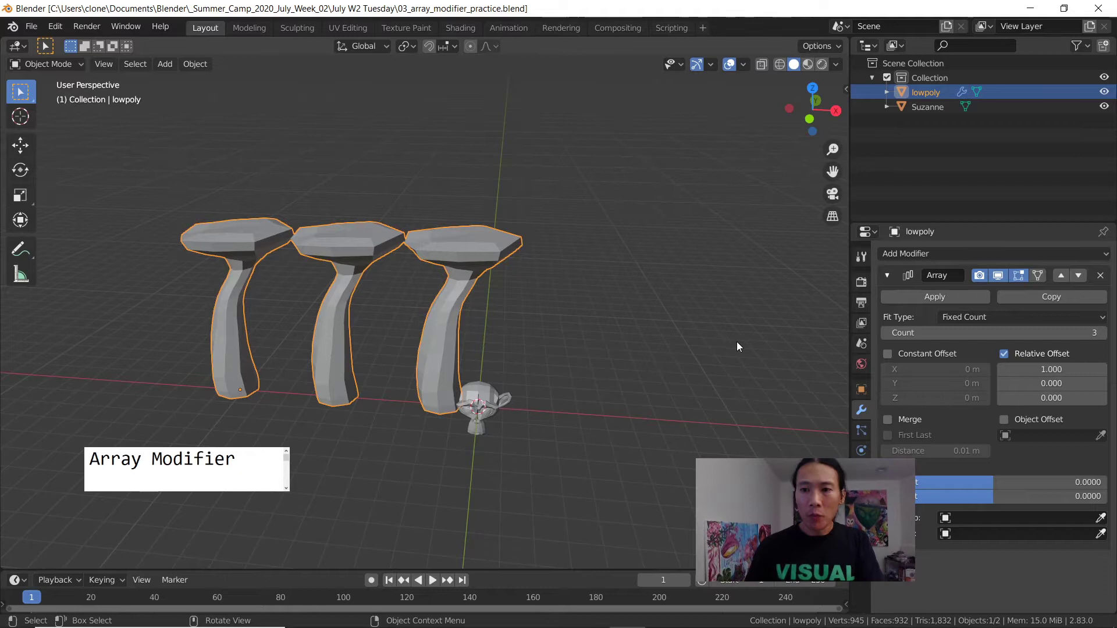
pyautogui.moveTo(510, 324); pyautogui.dragTo(428, 294, button='middle')
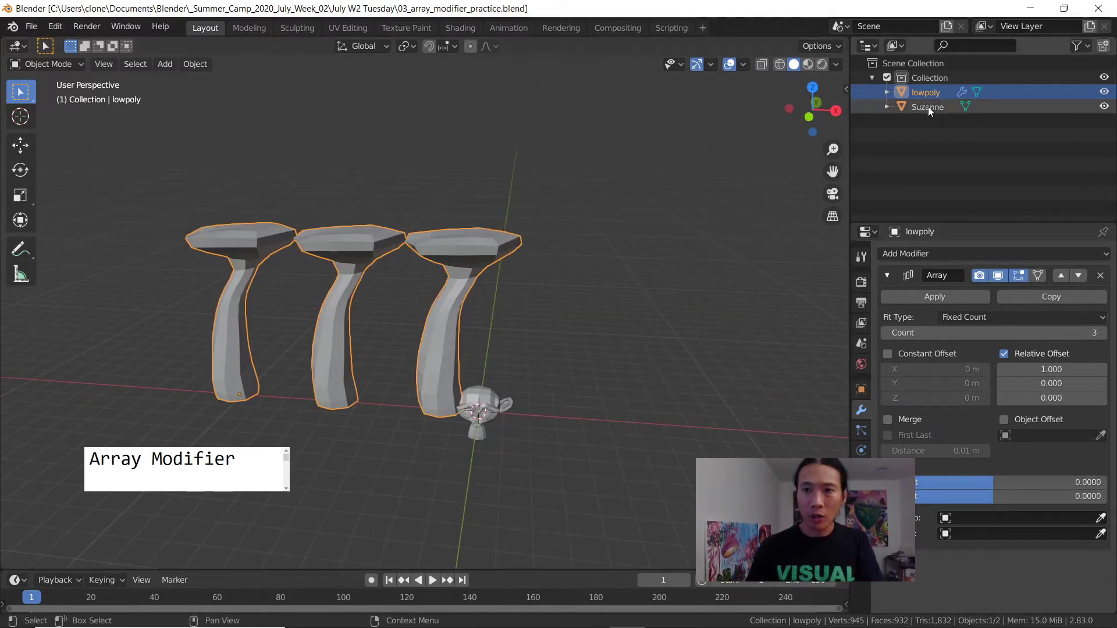
pyautogui.moveTo(607, 351); pyautogui.dragTo(512, 362, button='middle')
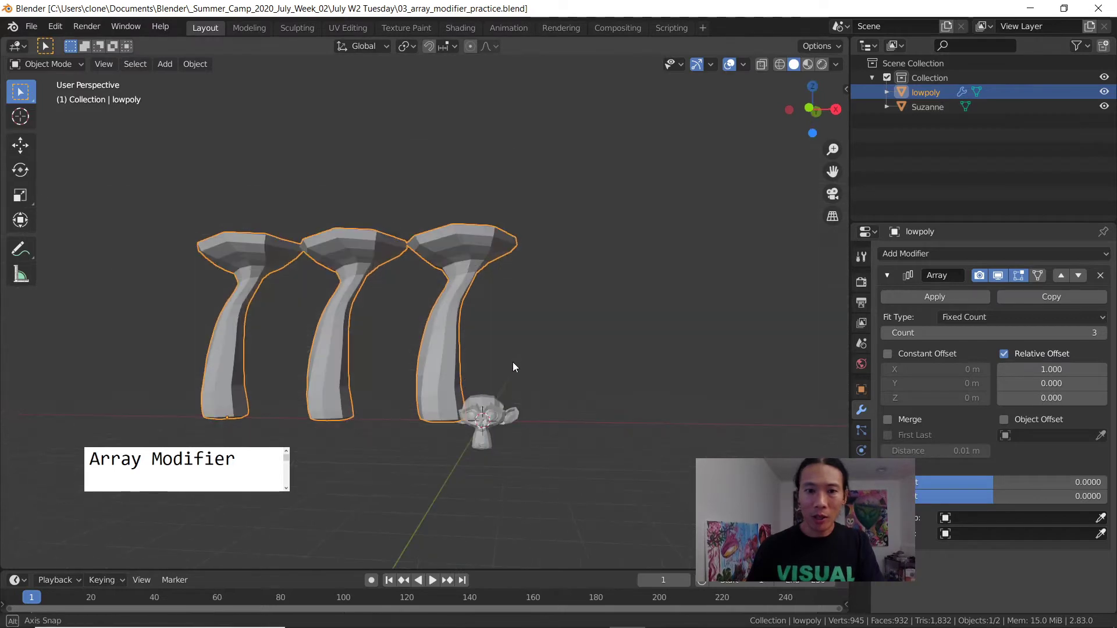
pyautogui.click(1104, 107)
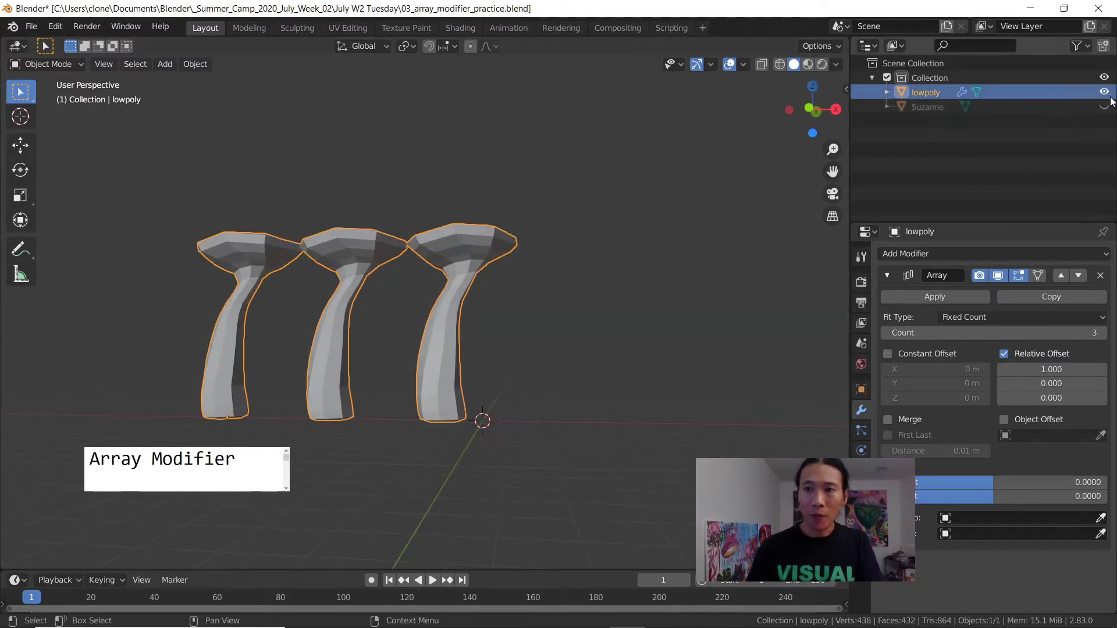
pyautogui.moveTo(739, 174); pyautogui.dragTo(511, 277, button='middle')
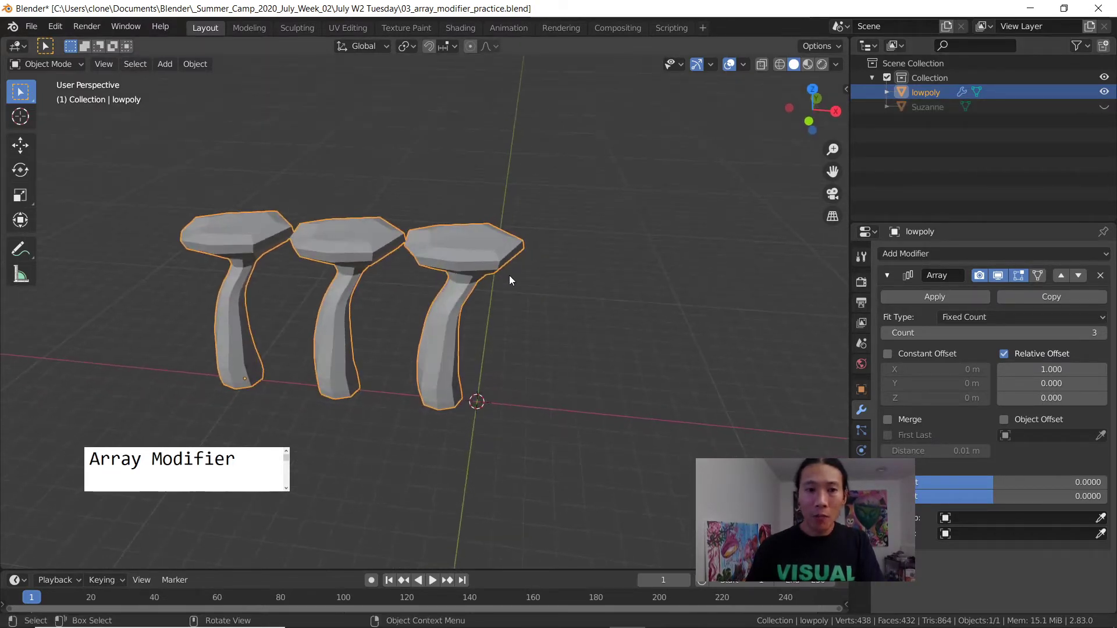
pyautogui.click(1003, 277)
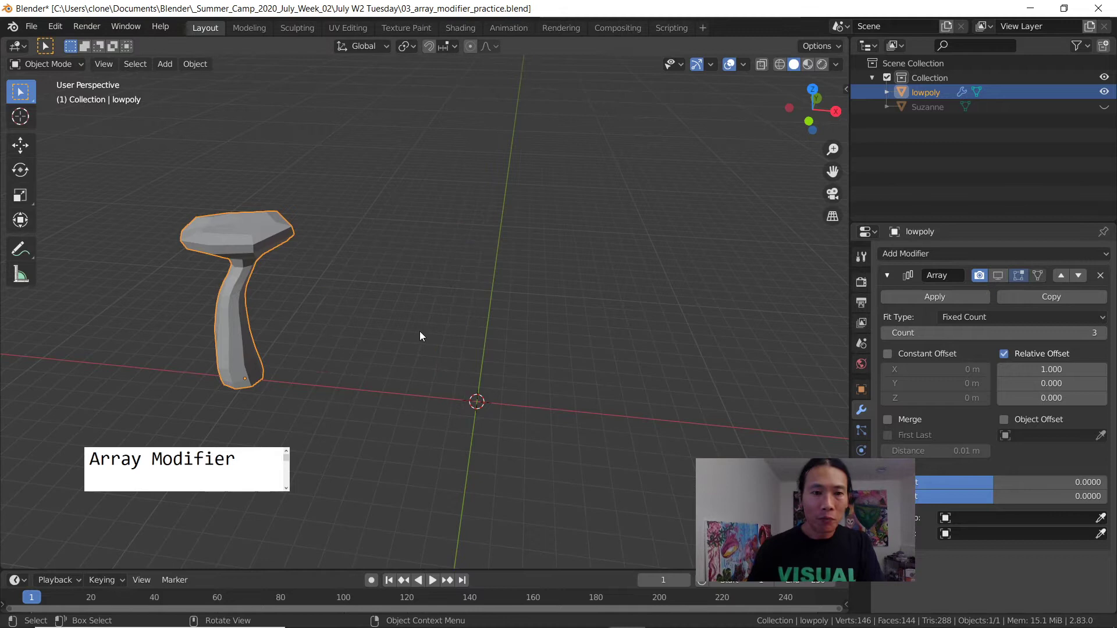
pyautogui.moveTo(420, 332); pyautogui.dragTo(653, 256, button='middle')
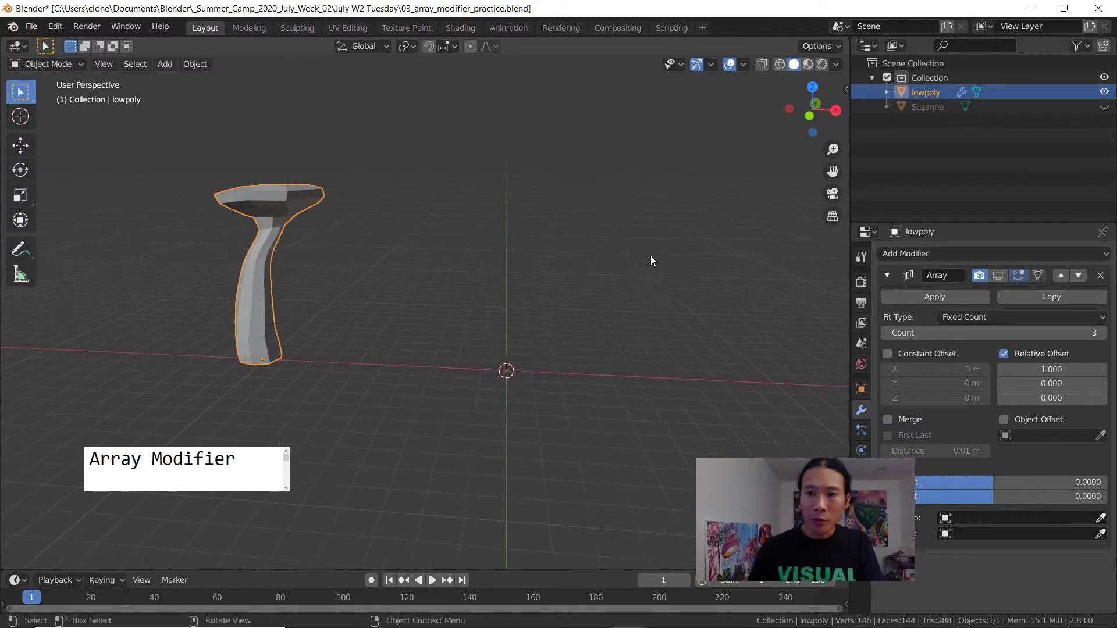
pyautogui.click(997, 276)
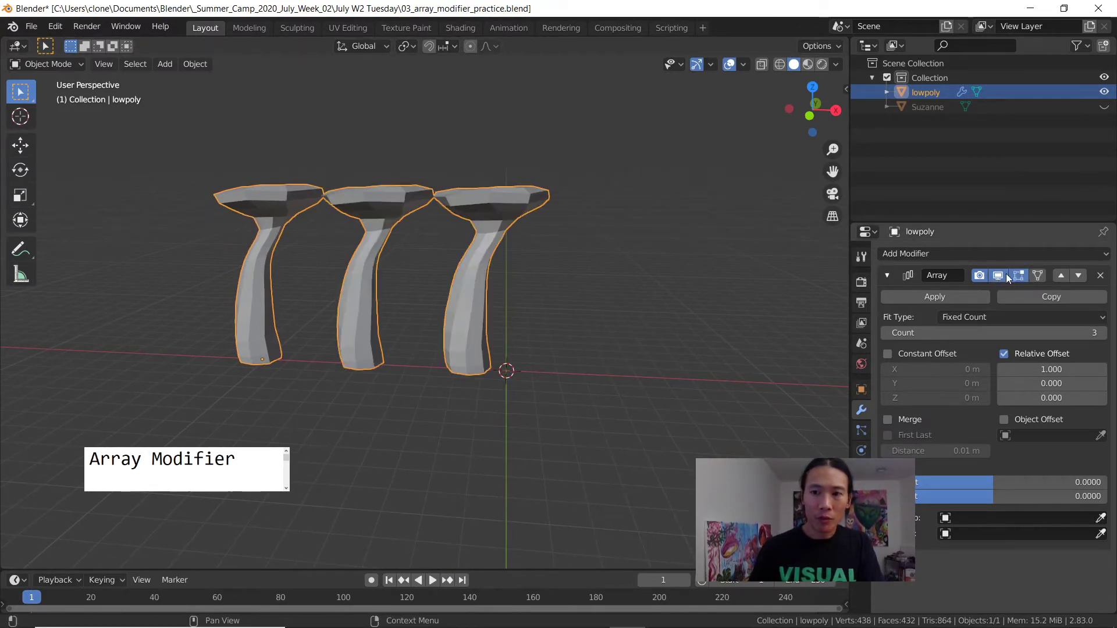
pyautogui.moveTo(745, 271); pyautogui.dragTo(558, 265, button='middle')
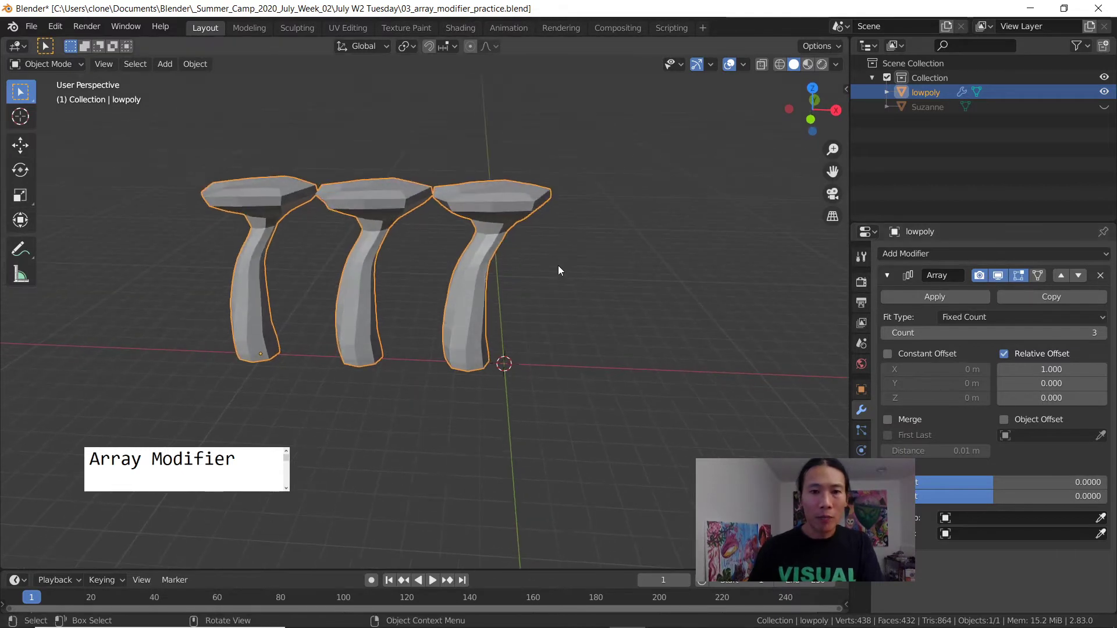
# Raise the Array modifier Count from 3 to 10, giving ten mushrooms in a row.
pyautogui.click(1099, 334)
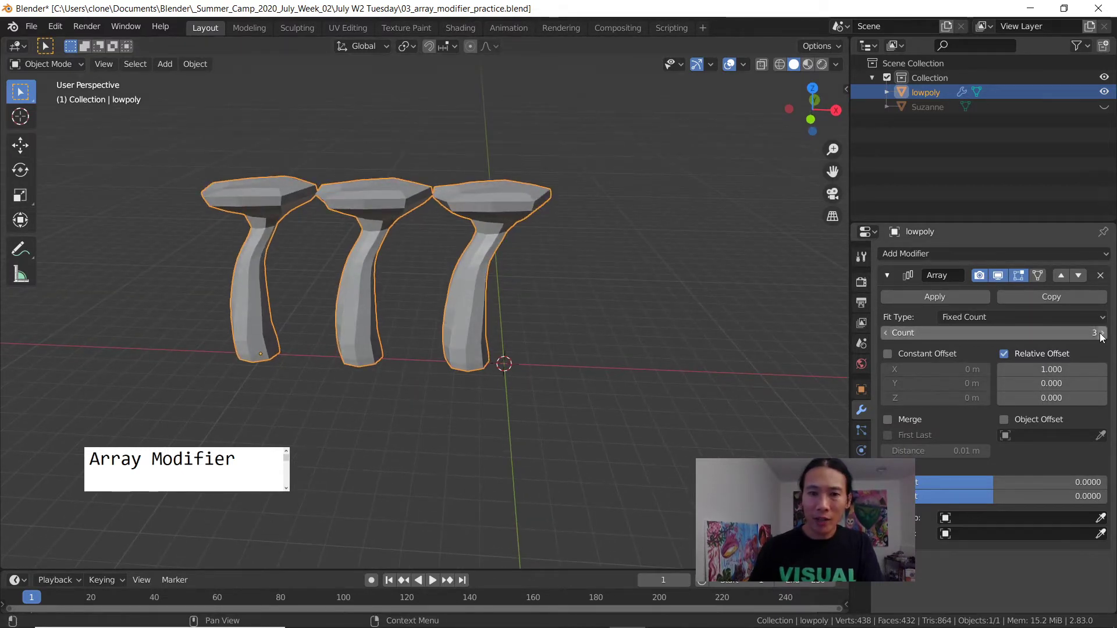
pyautogui.click(1100, 333)
pyautogui.scroll(-2, 682, 330)
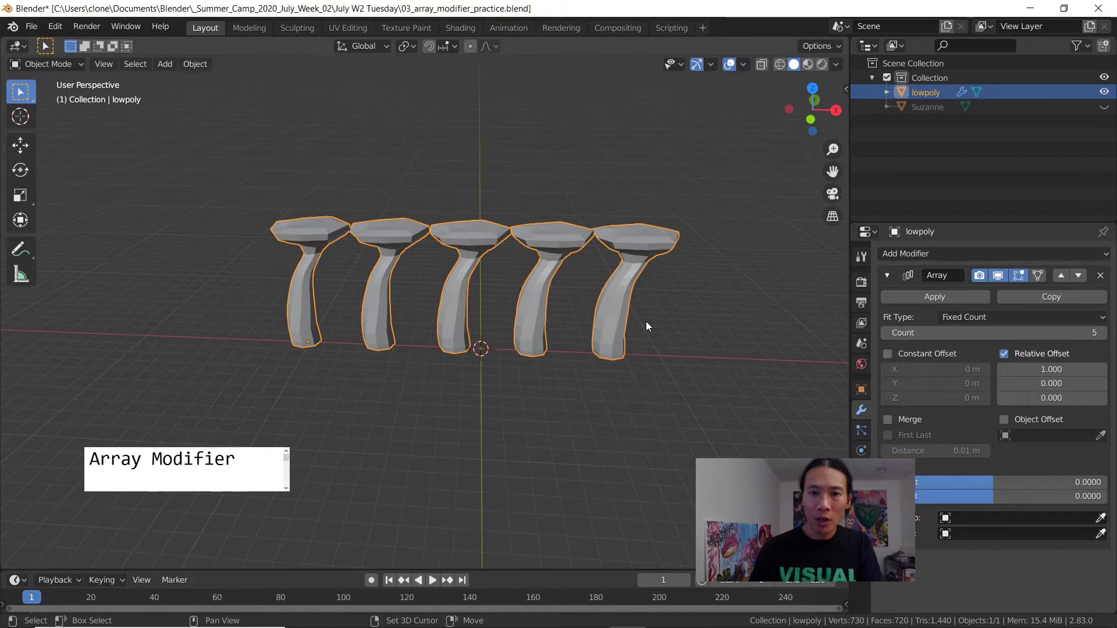
pyautogui.moveTo(646, 321); pyautogui.dragTo(611, 323, button='middle')
pyautogui.moveTo(1089, 336); pyautogui.dragTo(1113, 336)
pyautogui.moveTo(652, 320); pyautogui.dragTo(620, 316, button='middle')
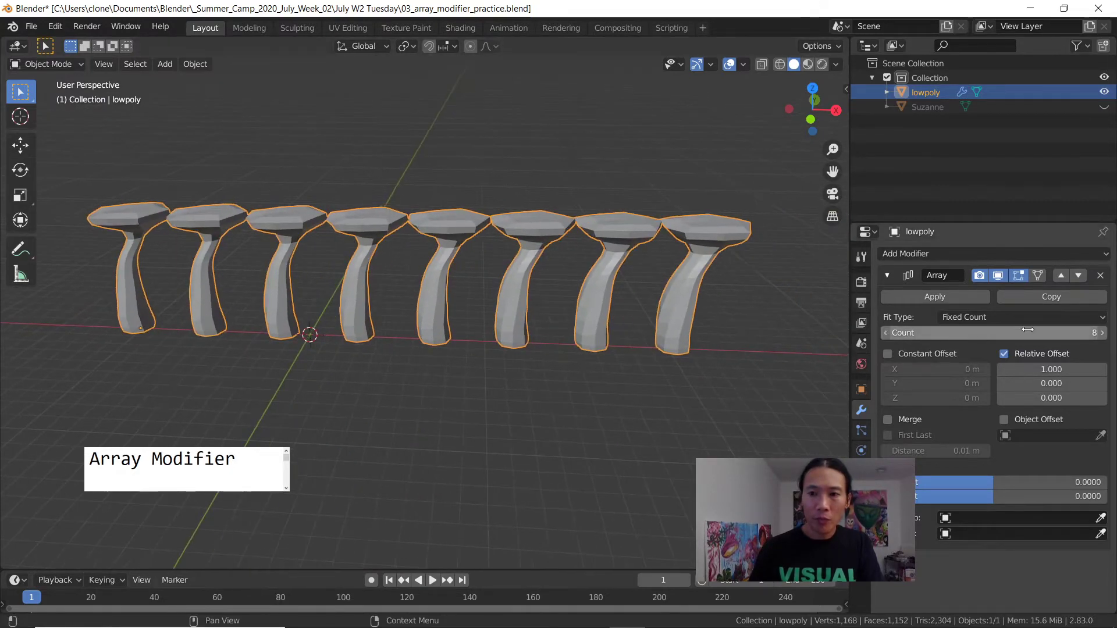
pyautogui.click(1097, 333)
pyautogui.scroll(-2, 588, 289)
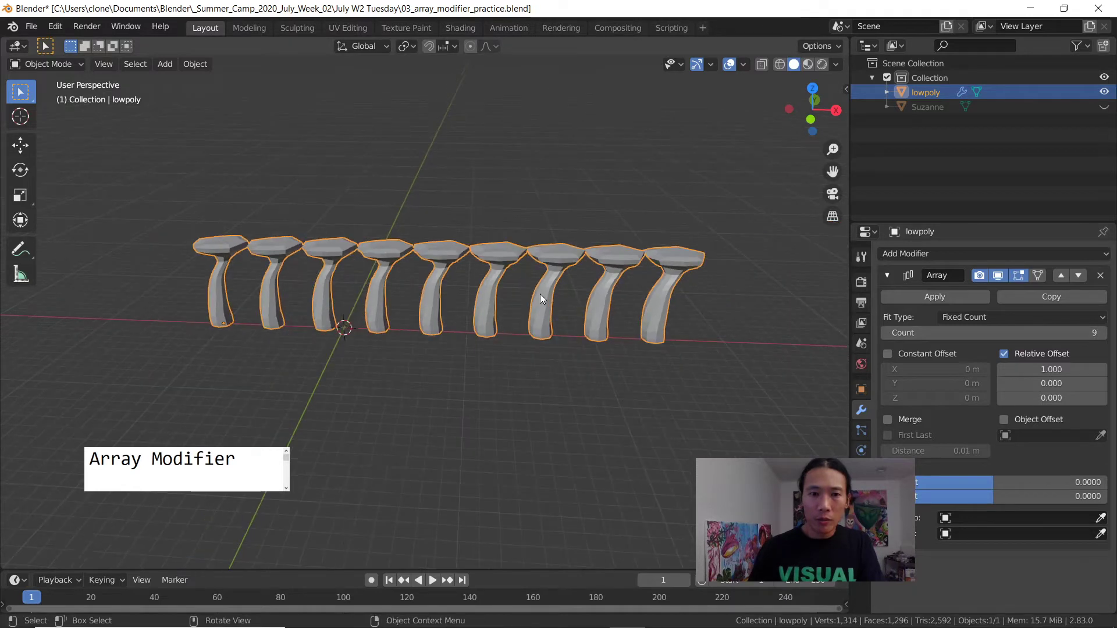
pyautogui.click(1097, 333)
pyautogui.moveTo(614, 314); pyautogui.dragTo(765, 332, button='middle')
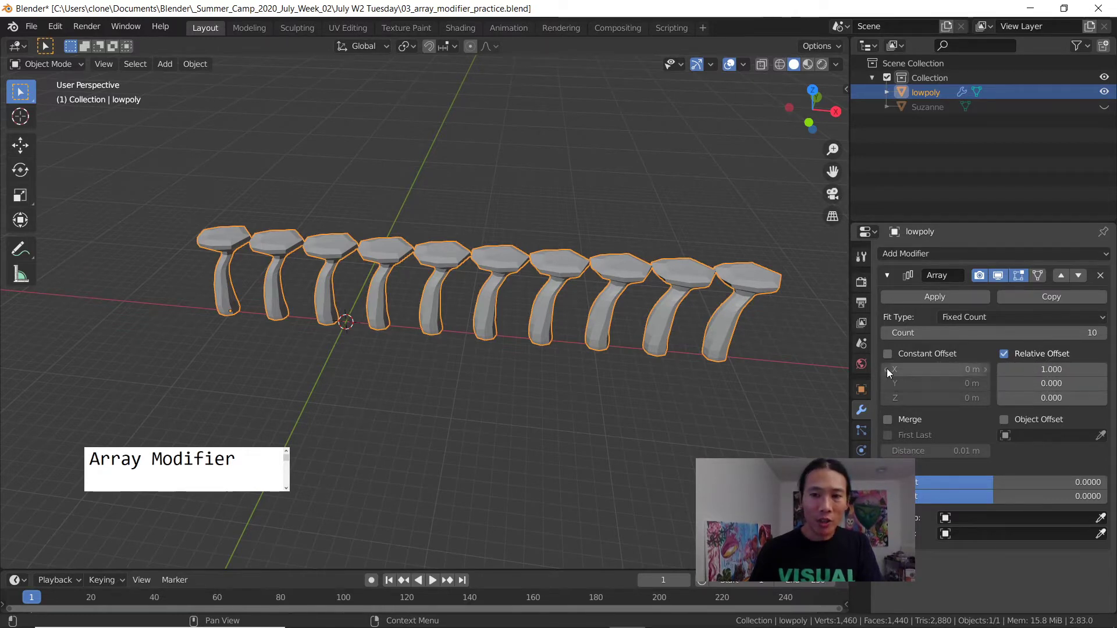
# Set Relative Offset to X 1.5, Y 0.4, Z 0.3, then switch Relative Offset off.
pyautogui.moveTo(826, 365); pyautogui.dragTo(574, 347, button='middle')
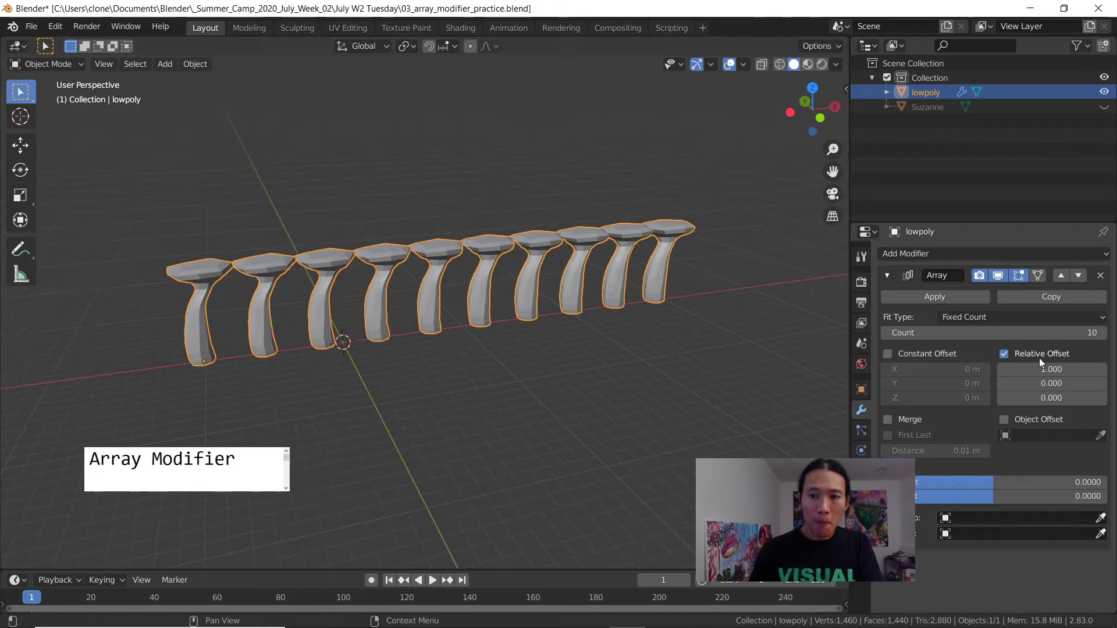
pyautogui.moveTo(1040, 370); pyautogui.dragTo(1064, 370)
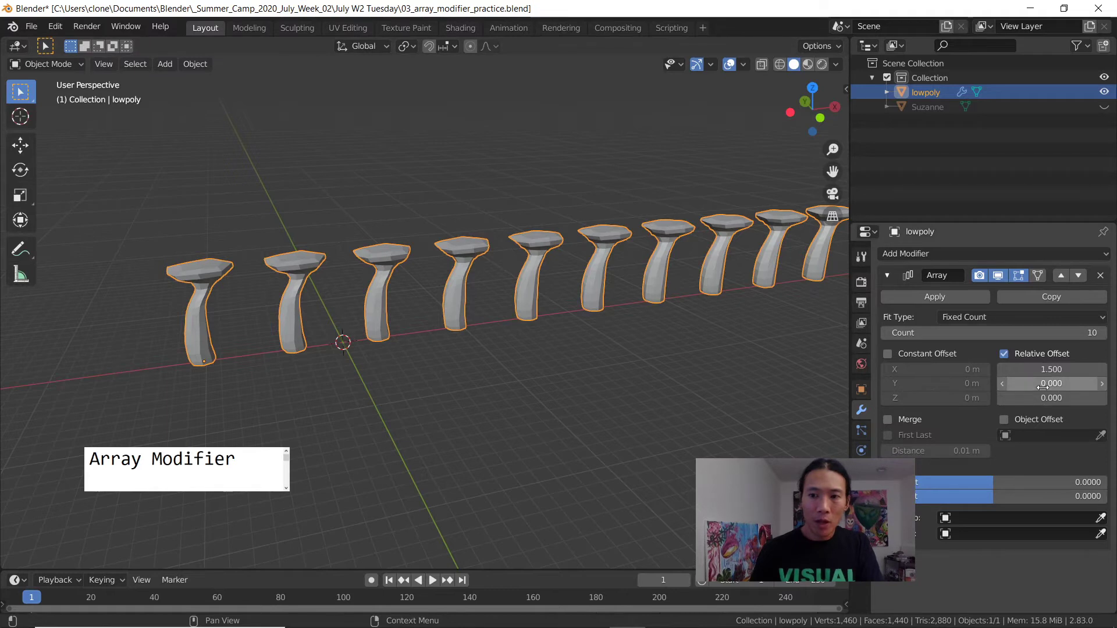
pyautogui.moveTo(1052, 383); pyautogui.dragTo(1074, 384)
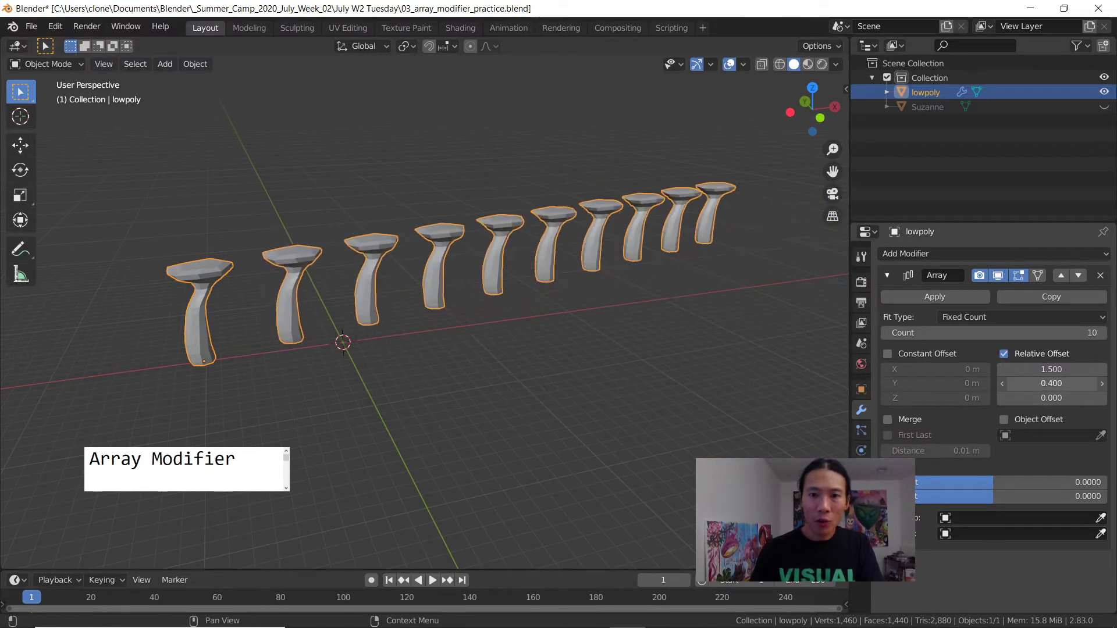
pyautogui.moveTo(767, 372); pyautogui.dragTo(777, 379, button='middle')
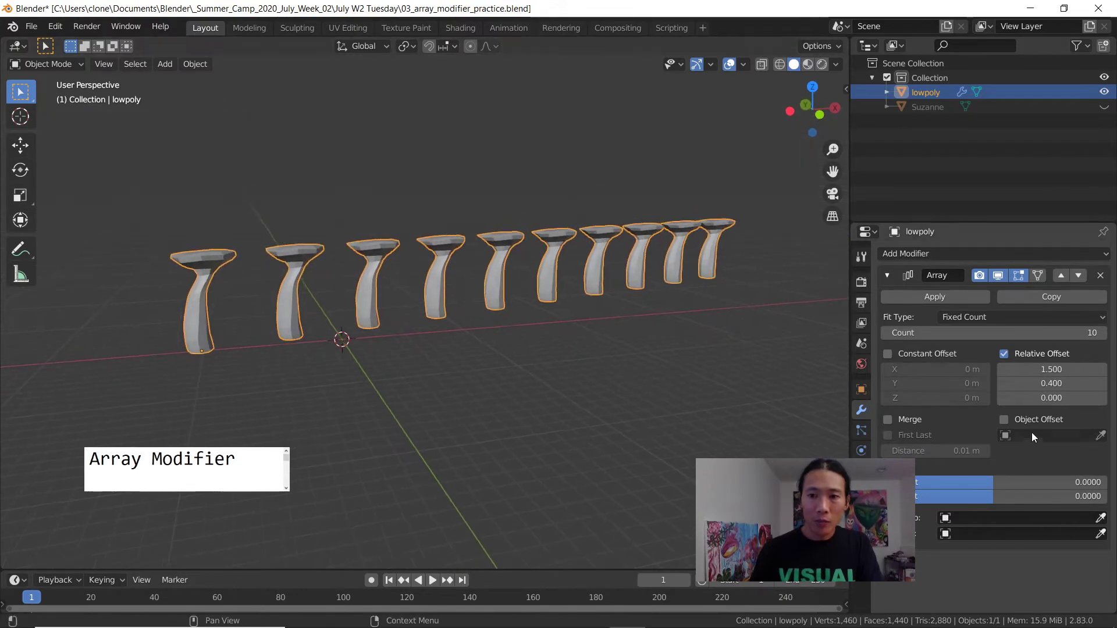
pyautogui.moveTo(1043, 400)
pyautogui.mouseDown()
pyautogui.moveTo(1008, 400)
pyautogui.moveTo(1088, 400)
pyautogui.moveTo(1048, 401)
pyautogui.mouseUp()
pyautogui.moveTo(625, 369); pyautogui.dragTo(585, 382, button='middle')
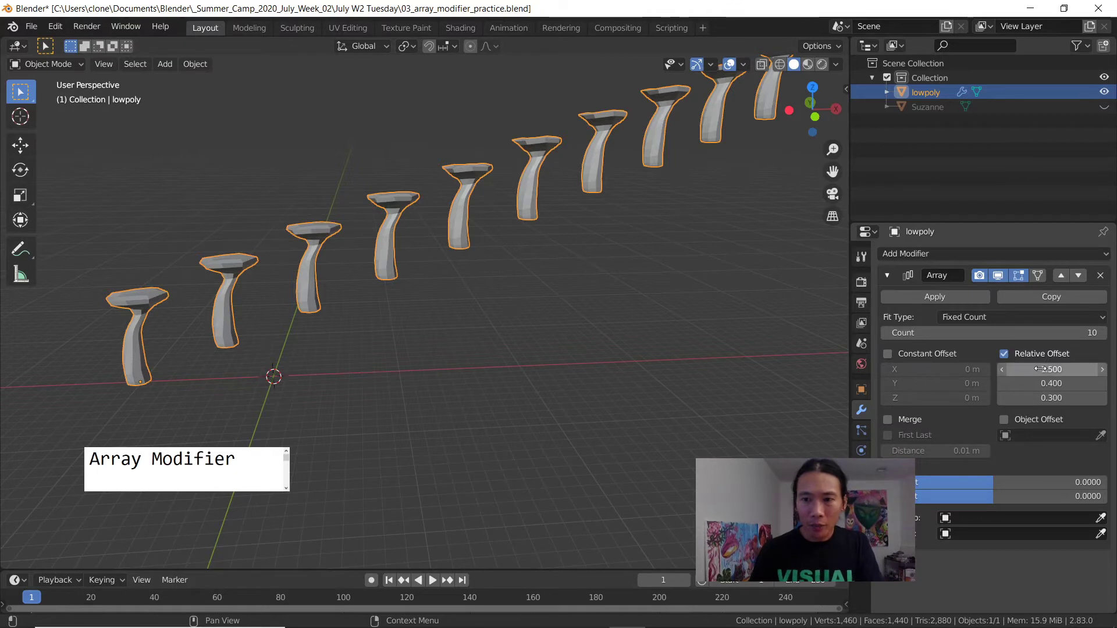
pyautogui.click(1003, 355)
pyautogui.moveTo(302, 329); pyautogui.dragTo(384, 319, button='middle')
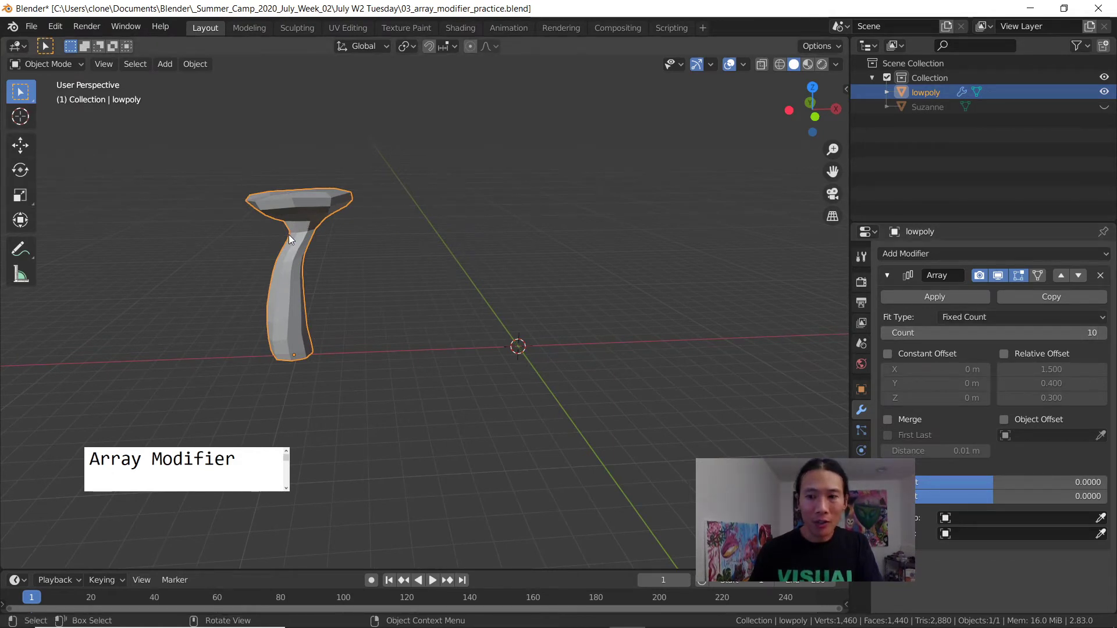
# Enable Object Offset in the mushroom's Array modifier.
pyautogui.moveTo(345, 278); pyautogui.dragTo(373, 300, button='middle')
pyautogui.click(1004, 420)
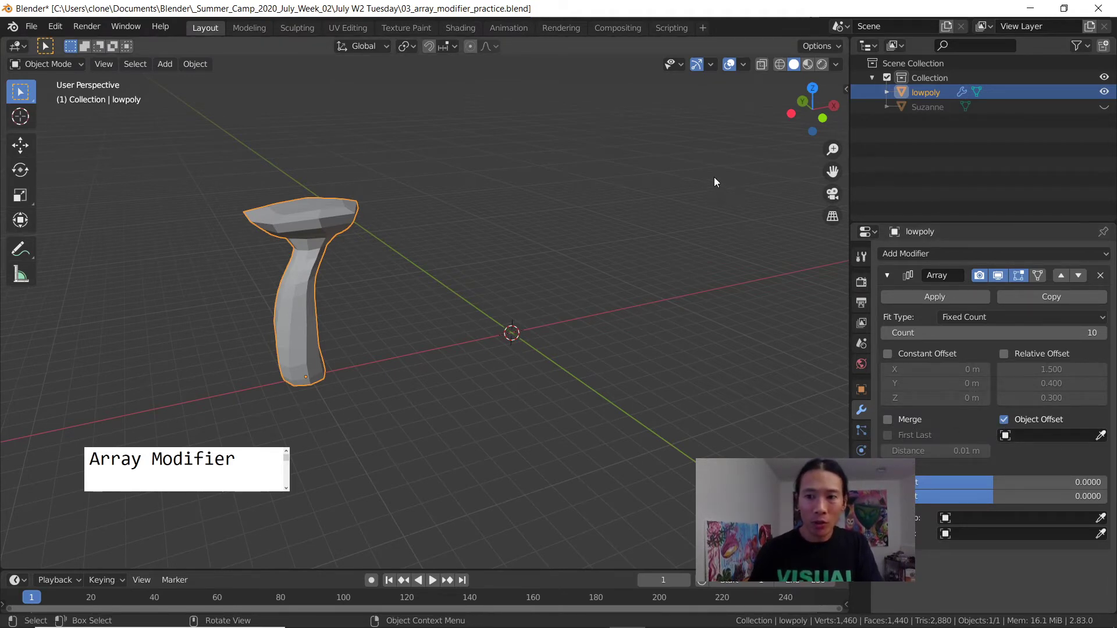
pyautogui.click(1104, 107)
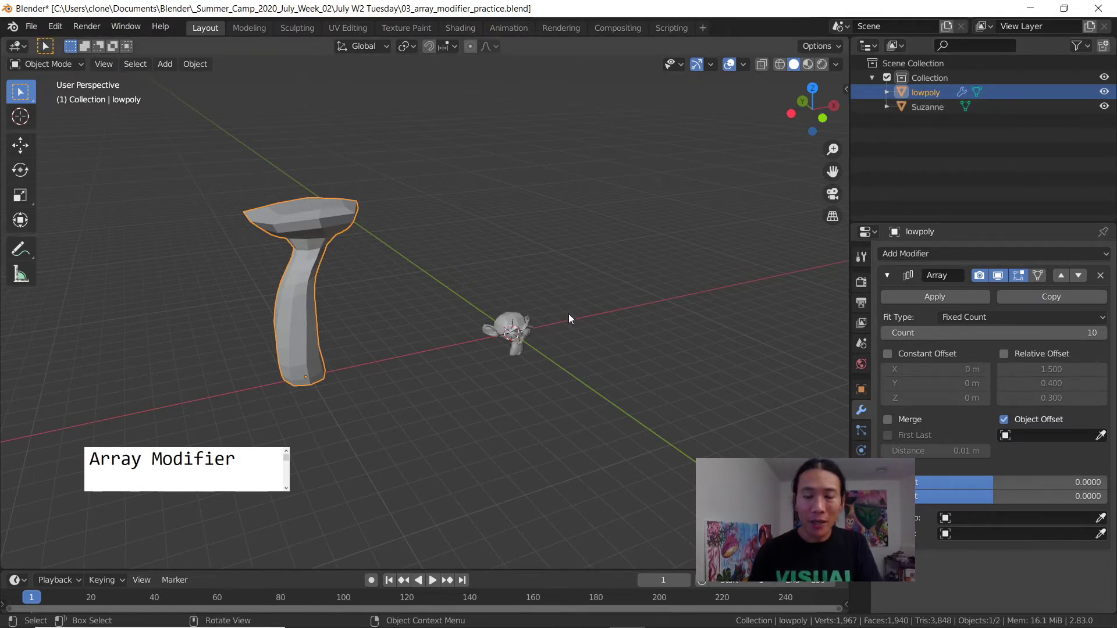
pyautogui.hotkey('shift', 'a')
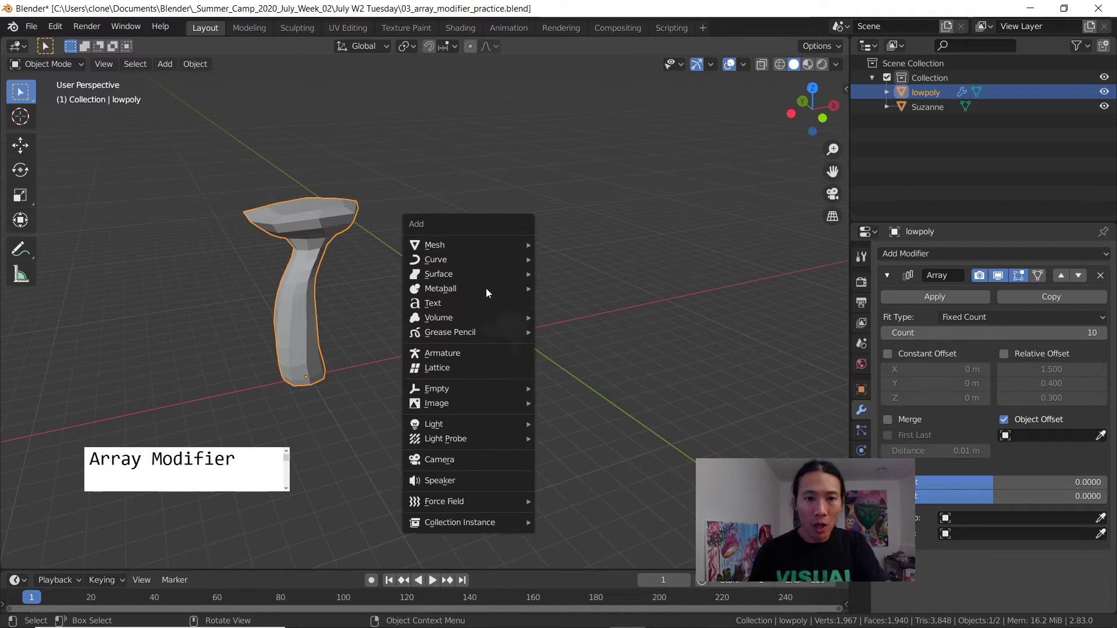
pyautogui.moveTo(478, 386)
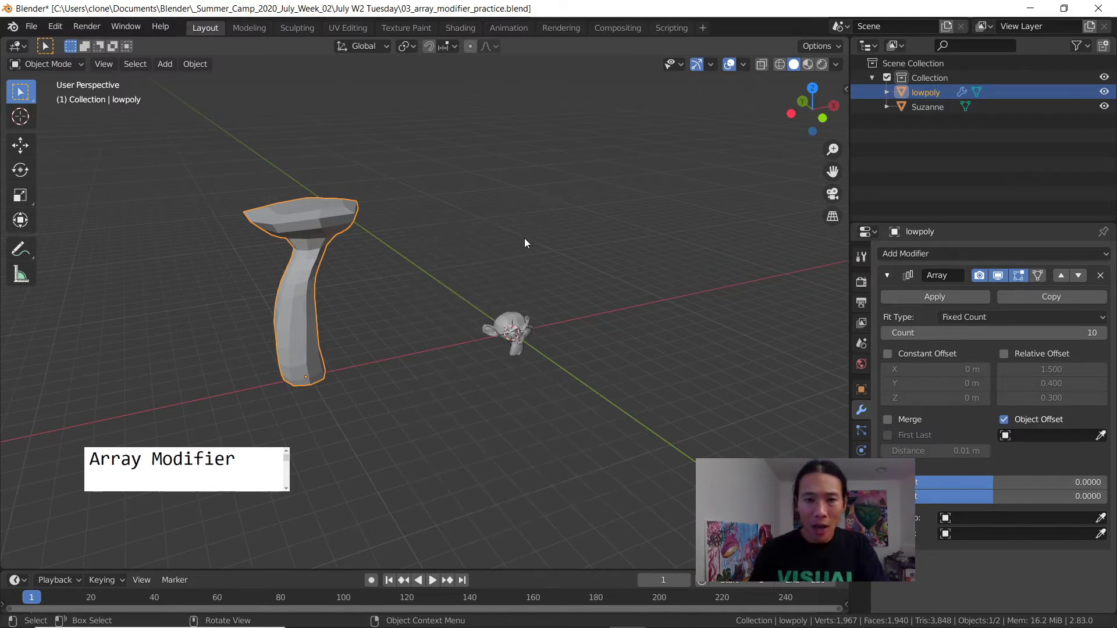
pyautogui.moveTo(525, 239); pyautogui.dragTo(496, 248, button='middle')
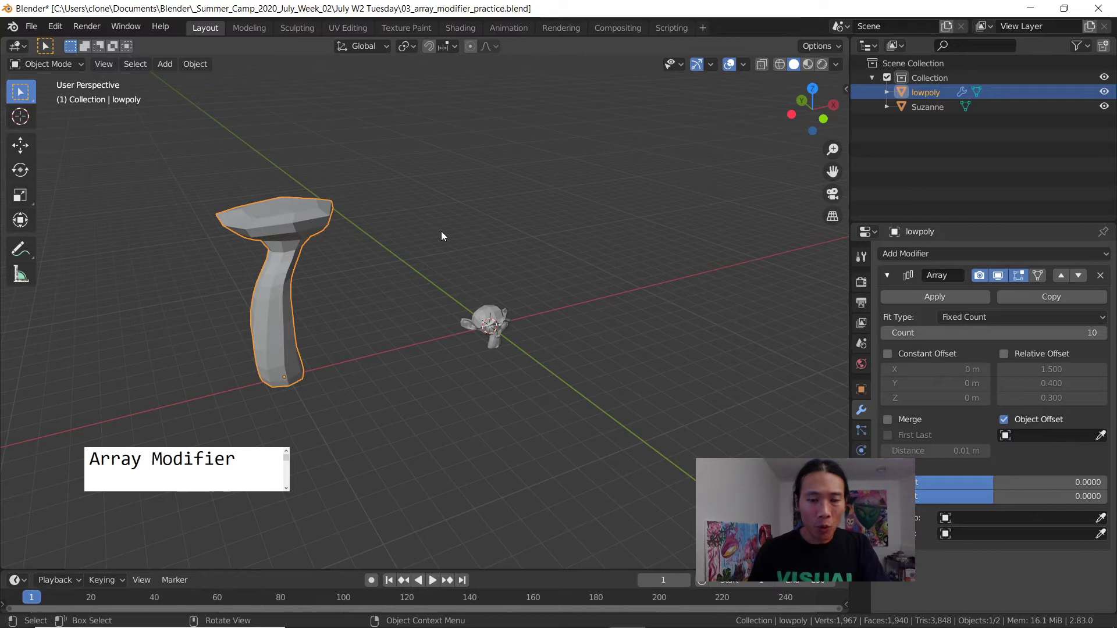
pyautogui.moveTo(441, 233); pyautogui.dragTo(444, 232, button='middle')
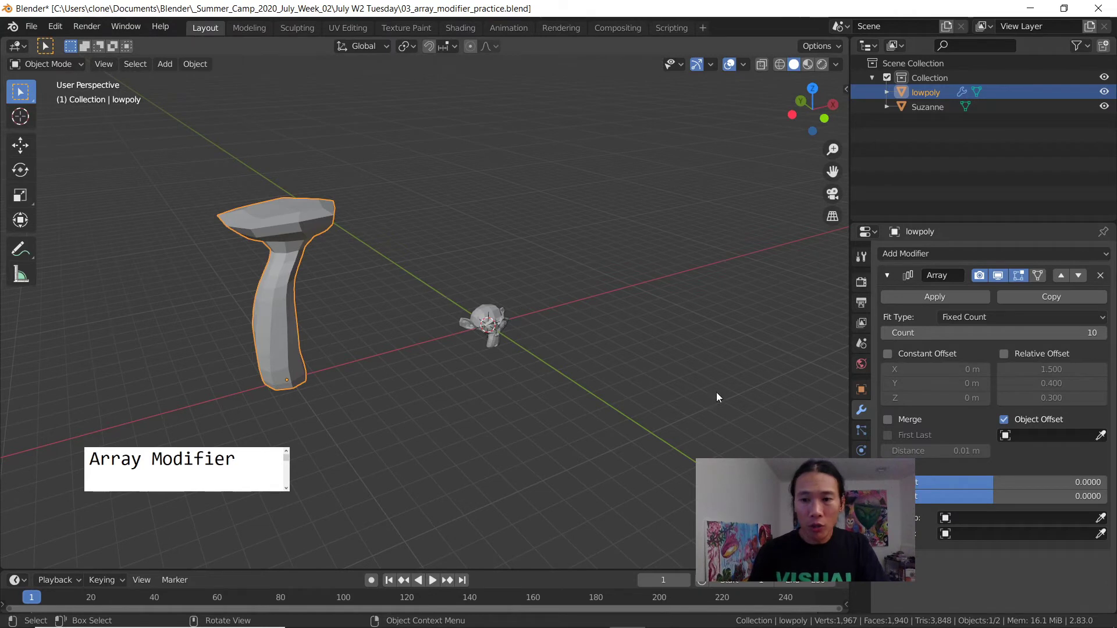
pyautogui.hotkey('alt', 'Tab')
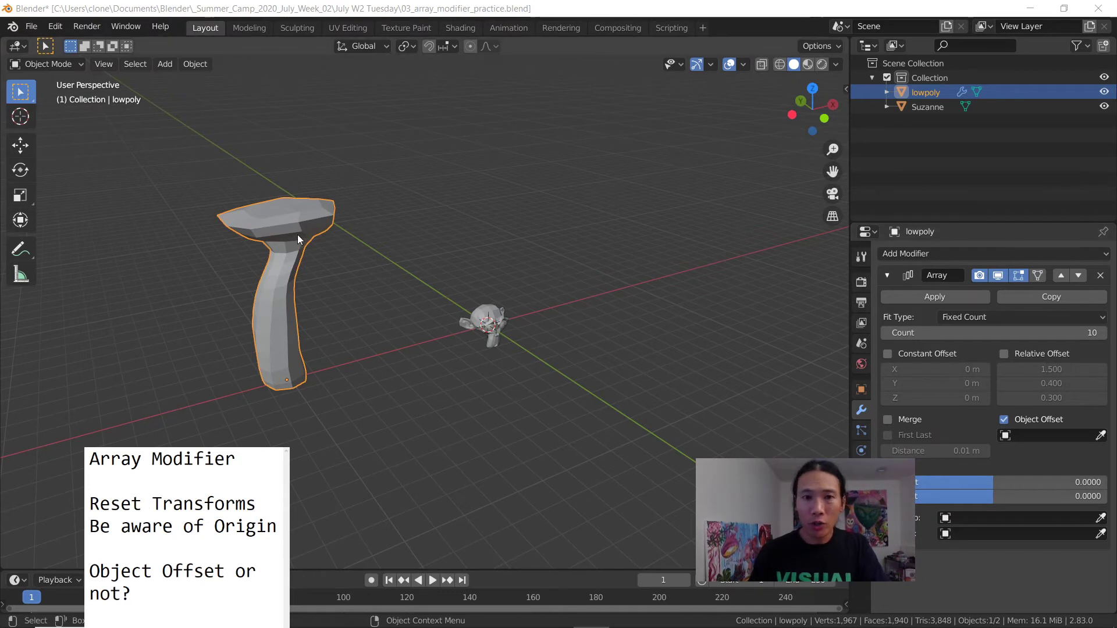
# Show lowpoly's sidebar Transform values: X -10.151 m, zero rotation, scale 1.
pyautogui.press('n')
pyautogui.moveTo(588, 214); pyautogui.dragTo(748, 195, button='middle')
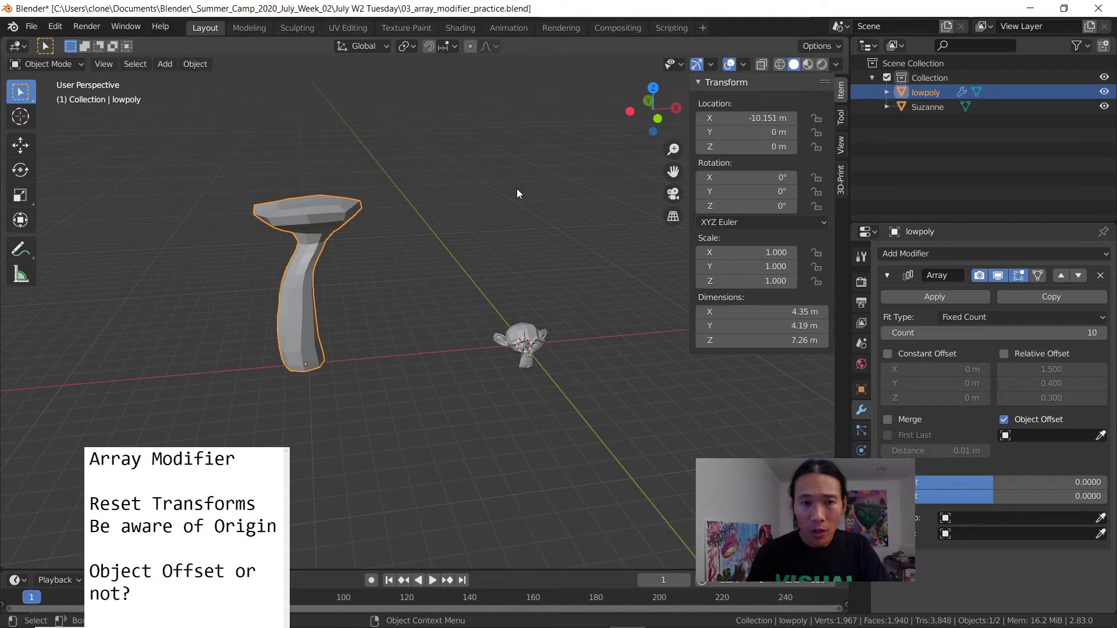
# Bring up the Apply transform options and orbit to a lower, flatter scene view.
pyautogui.hotkey('ctrl', 'a')
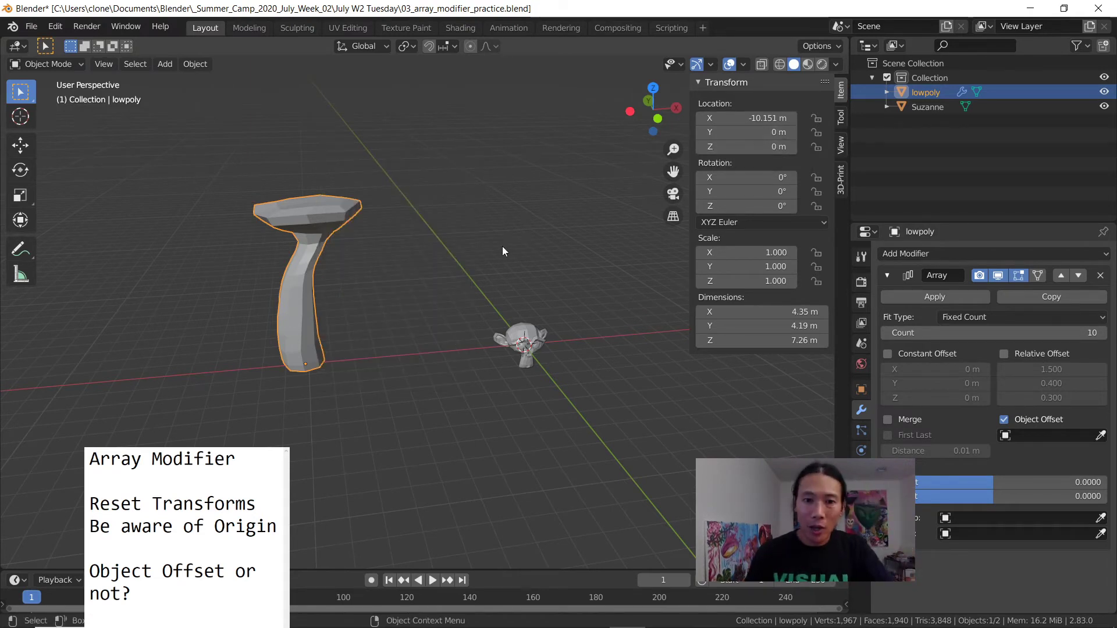
pyautogui.moveTo(499, 235); pyautogui.dragTo(488, 233, button='middle')
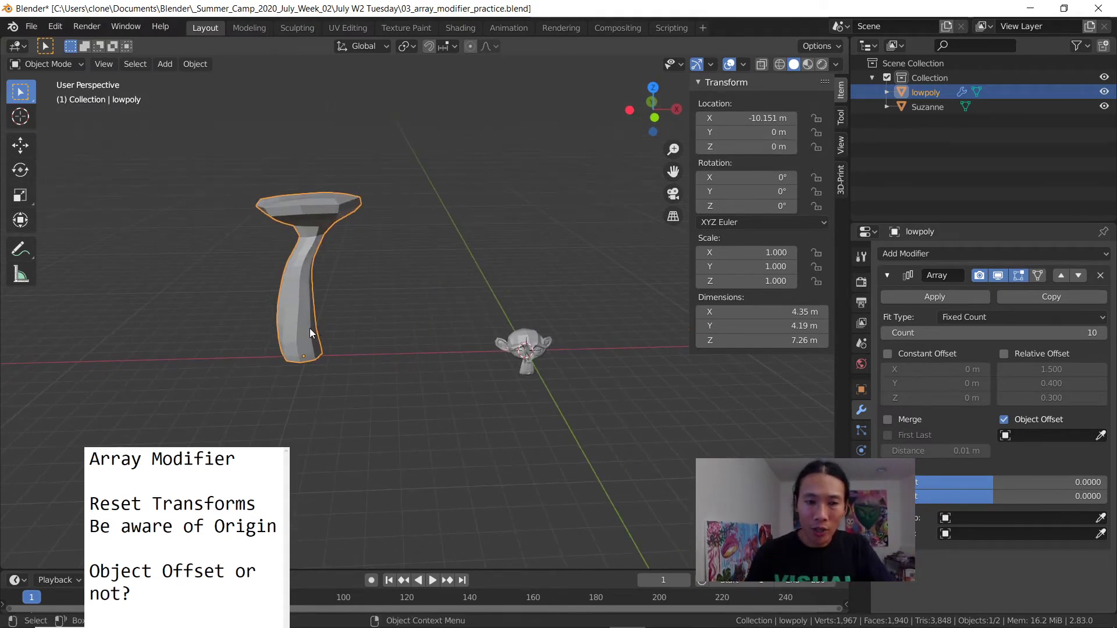
pyautogui.moveTo(310, 328); pyautogui.dragTo(327, 309, button='middle')
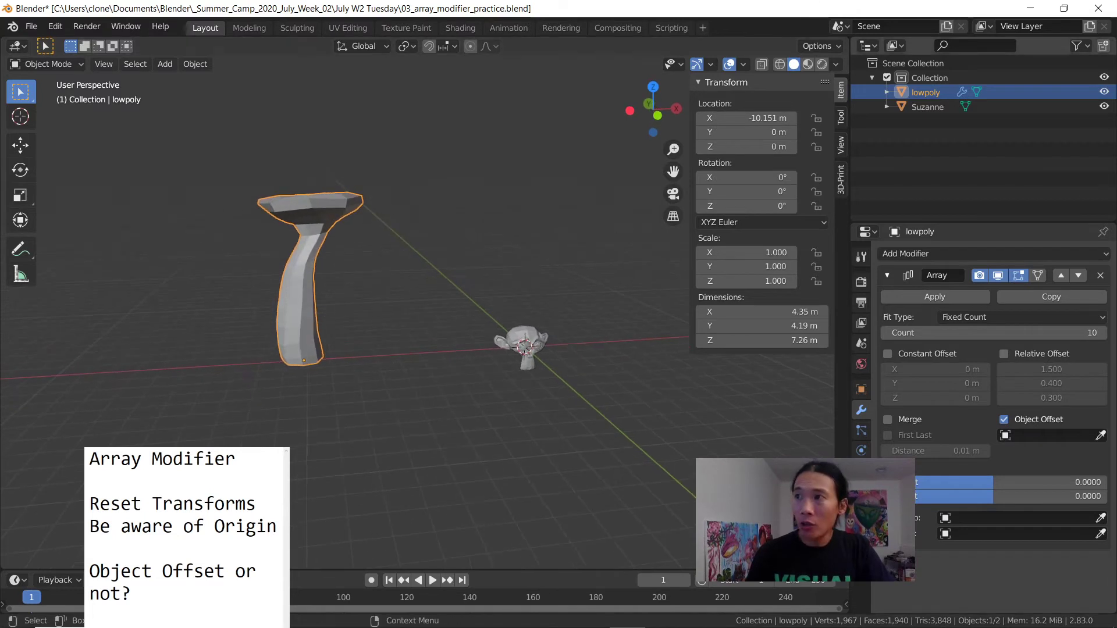
pyautogui.moveTo(278, 526); pyautogui.dragTo(98, 535)
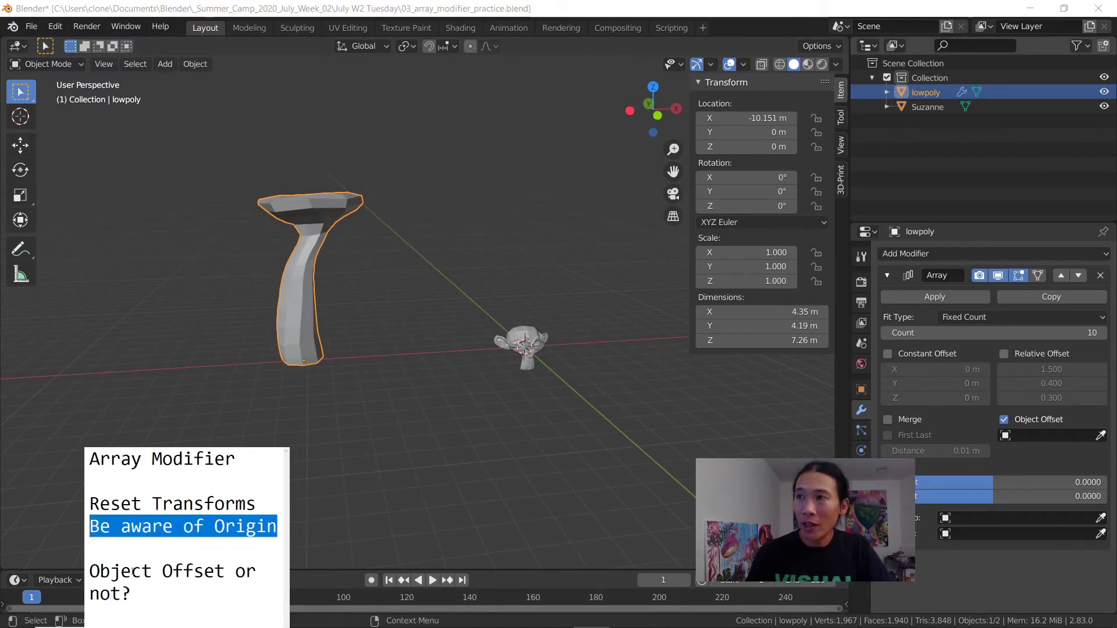
pyautogui.moveTo(288, 566); pyautogui.dragTo(329, 561)
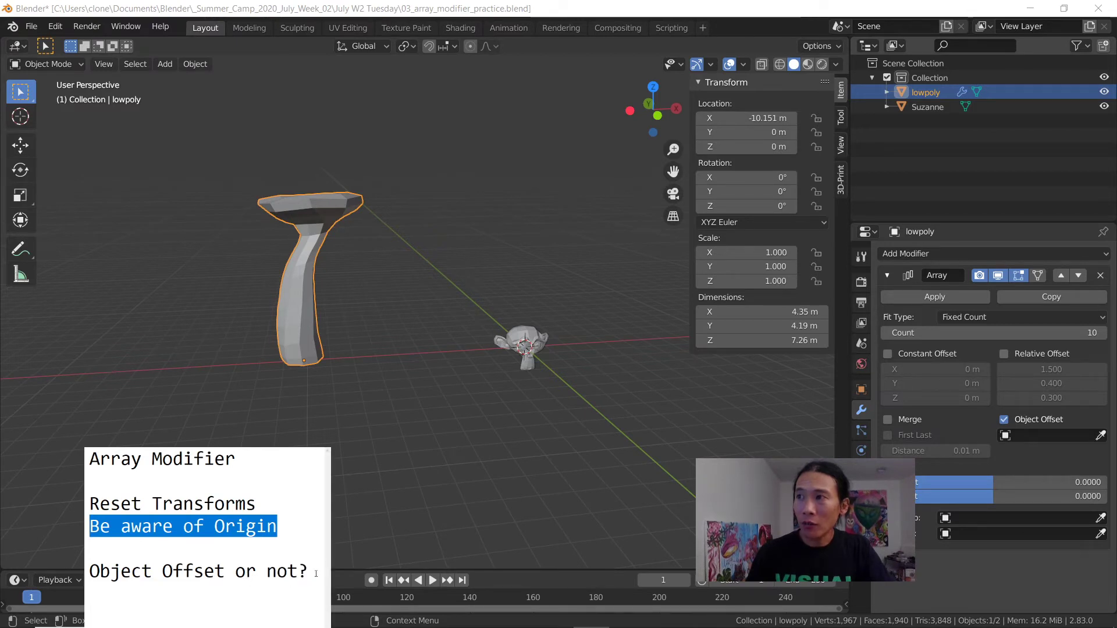
pyautogui.moveTo(207, 627); pyautogui.dragTo(207, 483)
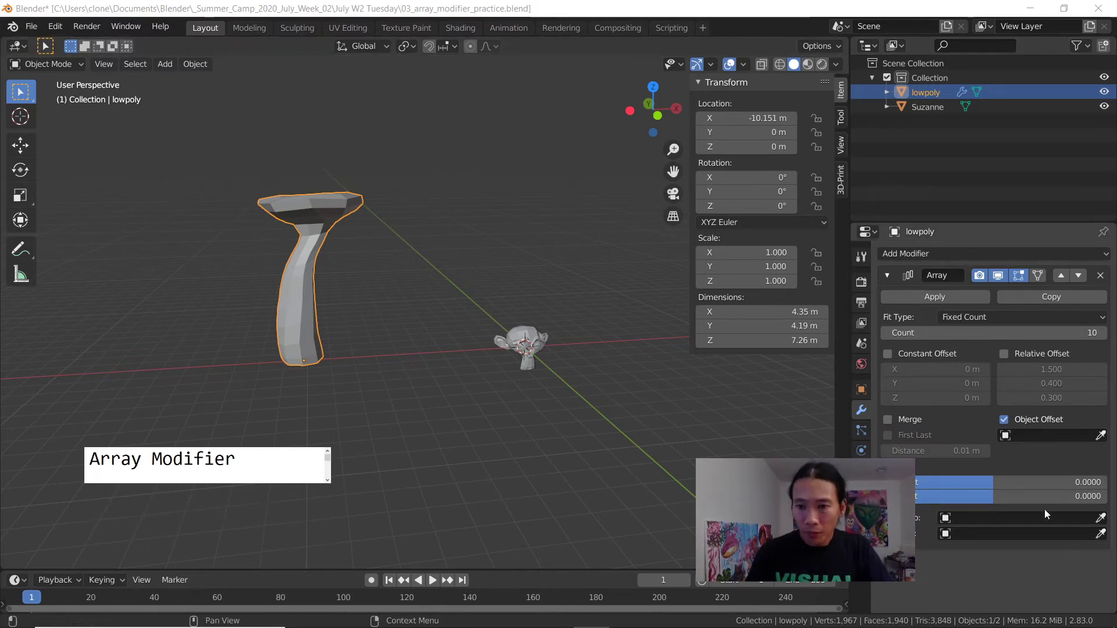
# Pick Suzanne as the Array's offset object, spreading the copies into a 95.7 m row.
pyautogui.click(1041, 433)
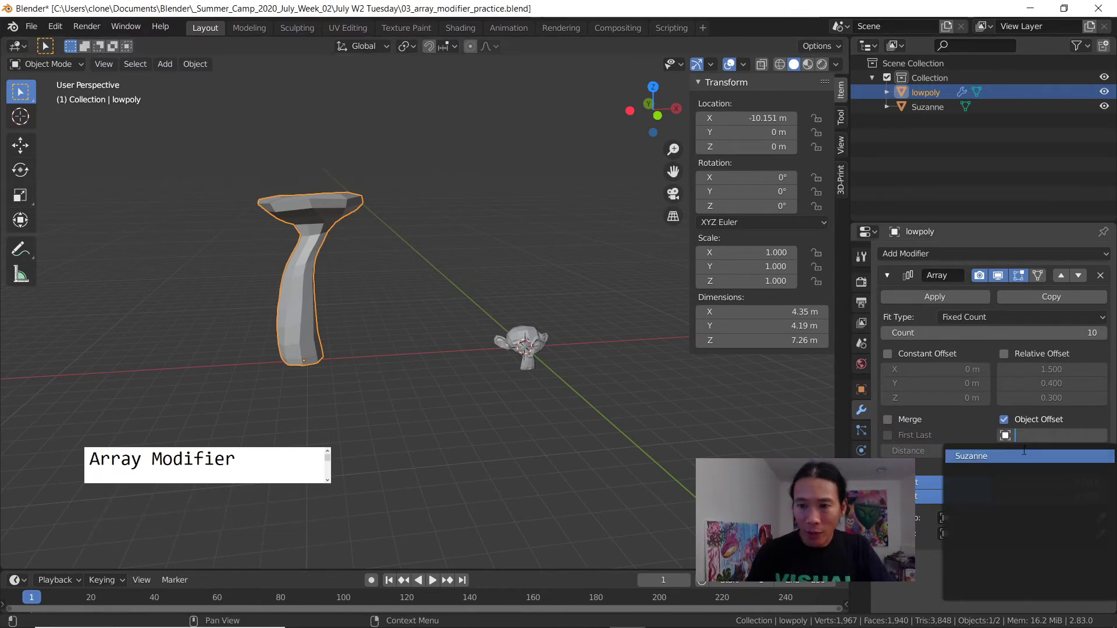
pyautogui.click(1024, 456)
pyautogui.scroll(-2, 549, 351)
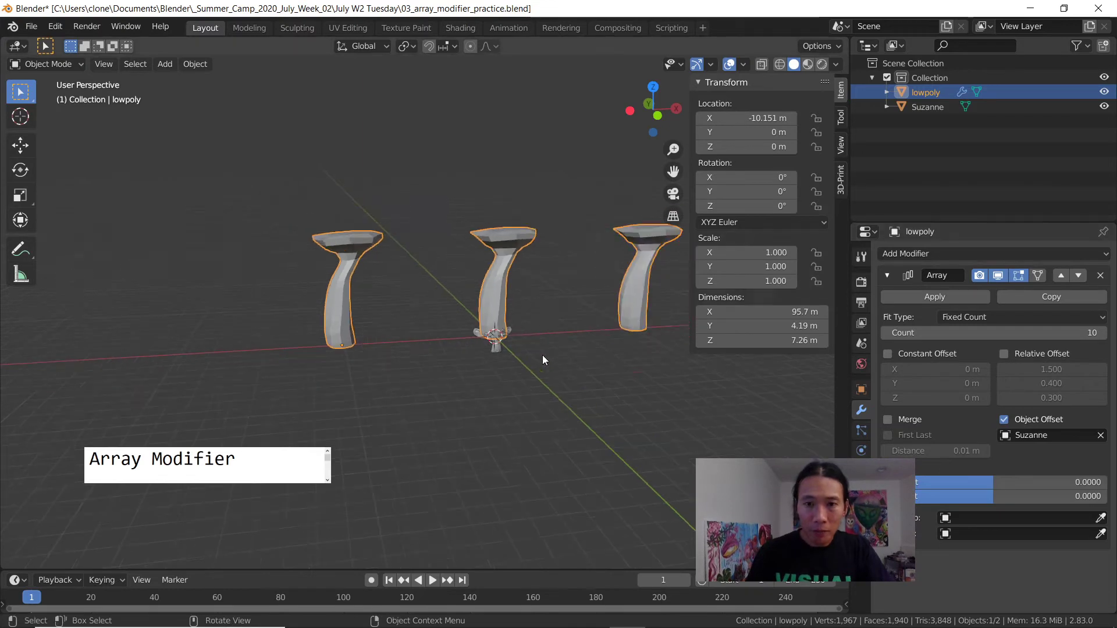
pyautogui.moveTo(542, 355); pyautogui.dragTo(395, 424, button='middle')
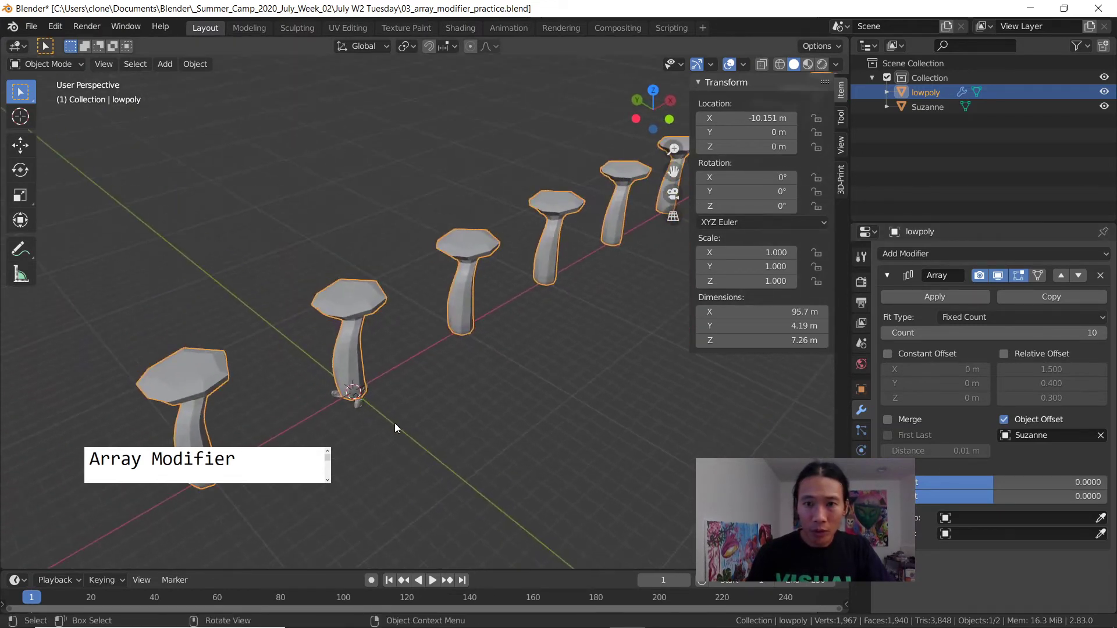
# Select Suzanne and drag her Rotation Z to 33° so the copies curve into an arc.
pyautogui.click(361, 404)
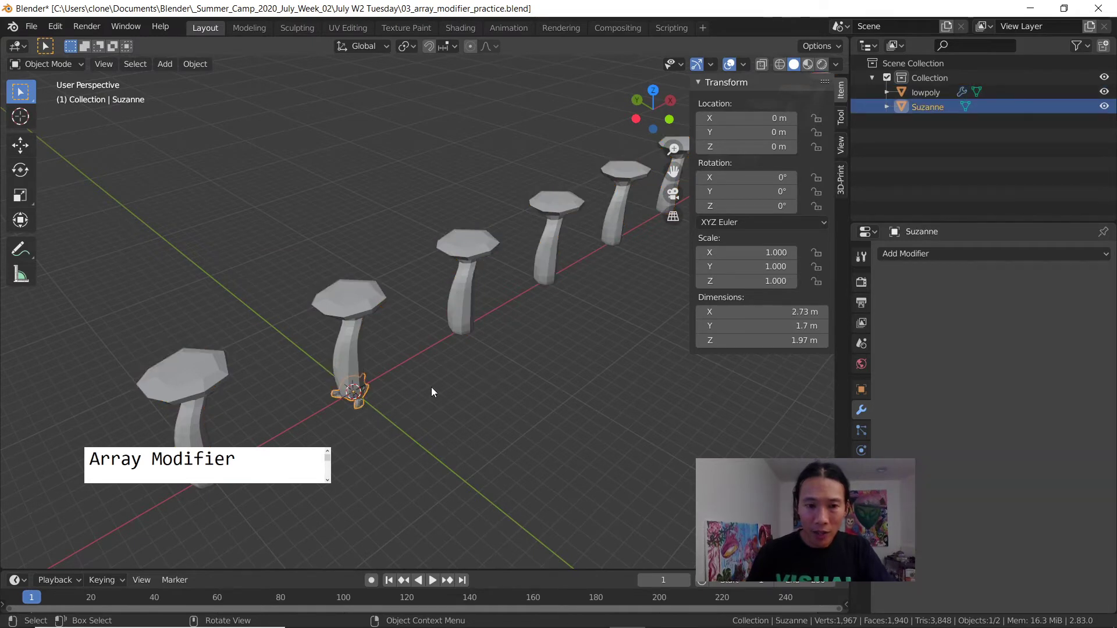
pyautogui.keyDown('shift'); pyautogui.moveTo(470, 336); pyautogui.dragTo(547, 243, button='middle'); pyautogui.keyUp('shift')
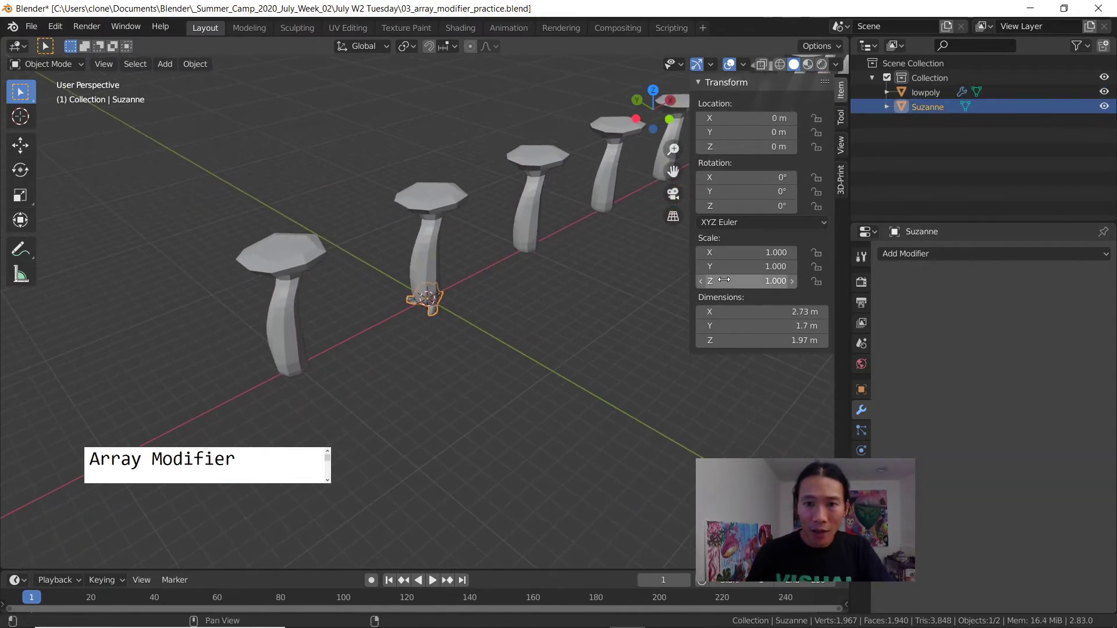
pyautogui.moveTo(750, 206); pyautogui.dragTo(747, 206)
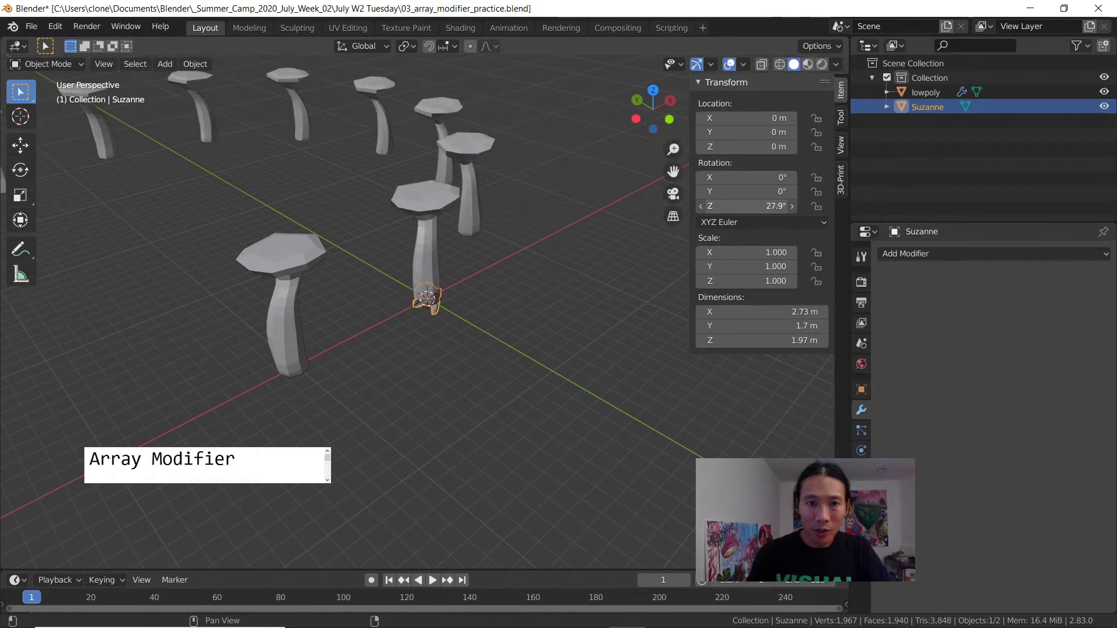
pyautogui.moveTo(751, 206); pyautogui.dragTo(780, 206)
pyautogui.scroll(-3, 382, 256)
pyautogui.moveTo(381, 256); pyautogui.dragTo(430, 306, button='middle')
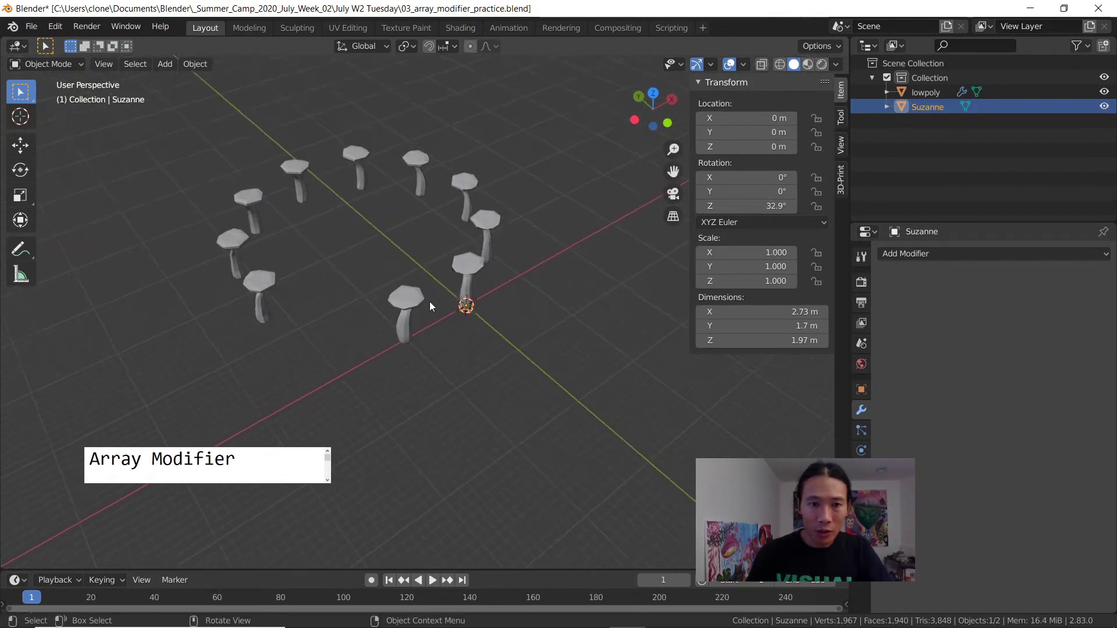
pyautogui.moveTo(768, 206); pyautogui.dragTo(796, 206)
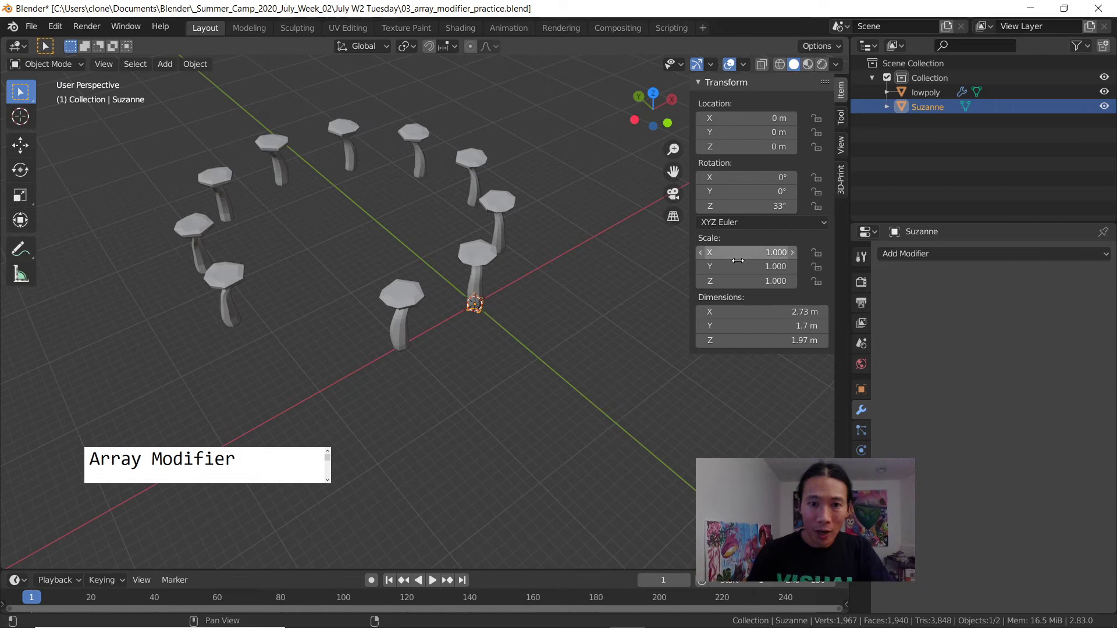
pyautogui.moveTo(576, 302); pyautogui.dragTo(456, 371, button='middle')
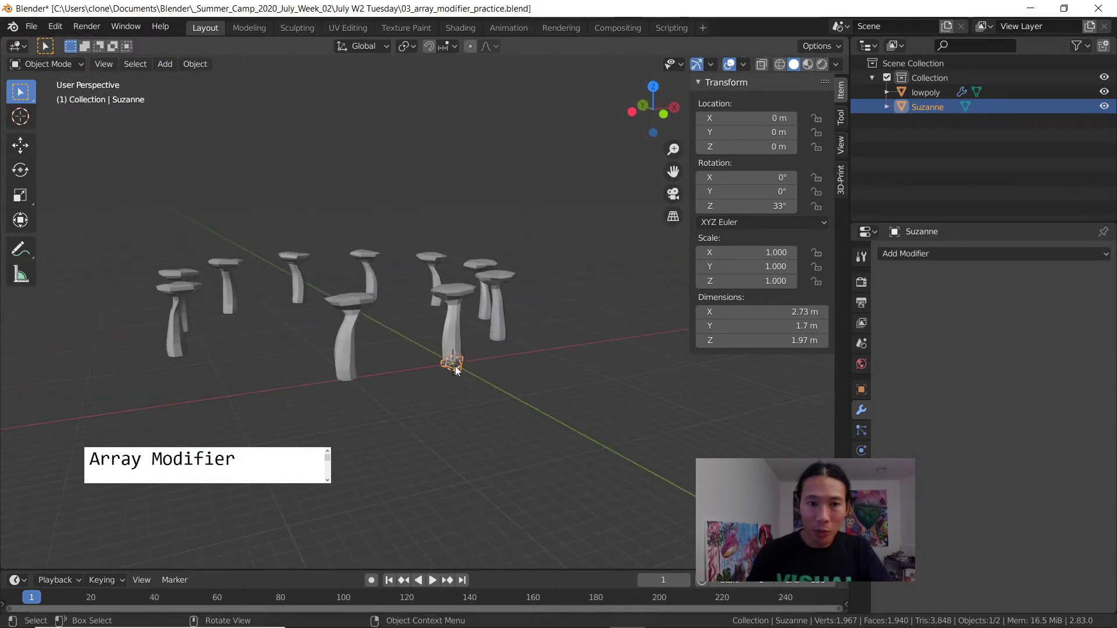
pyautogui.press('s')
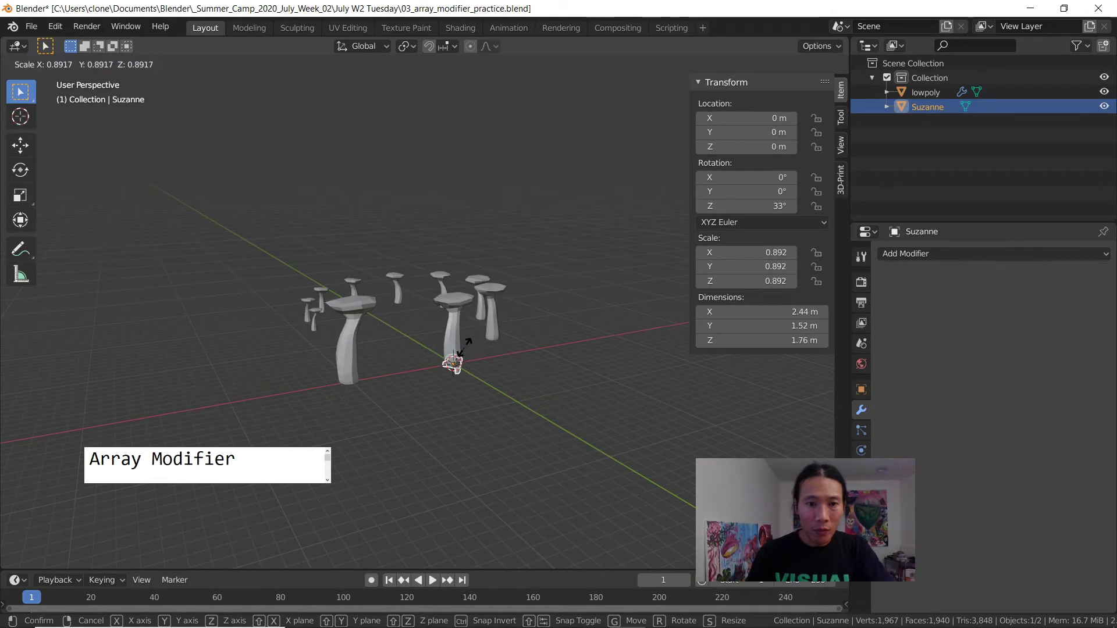
pyautogui.click(464, 347)
pyautogui.moveTo(391, 347); pyautogui.dragTo(383, 393, button='middle')
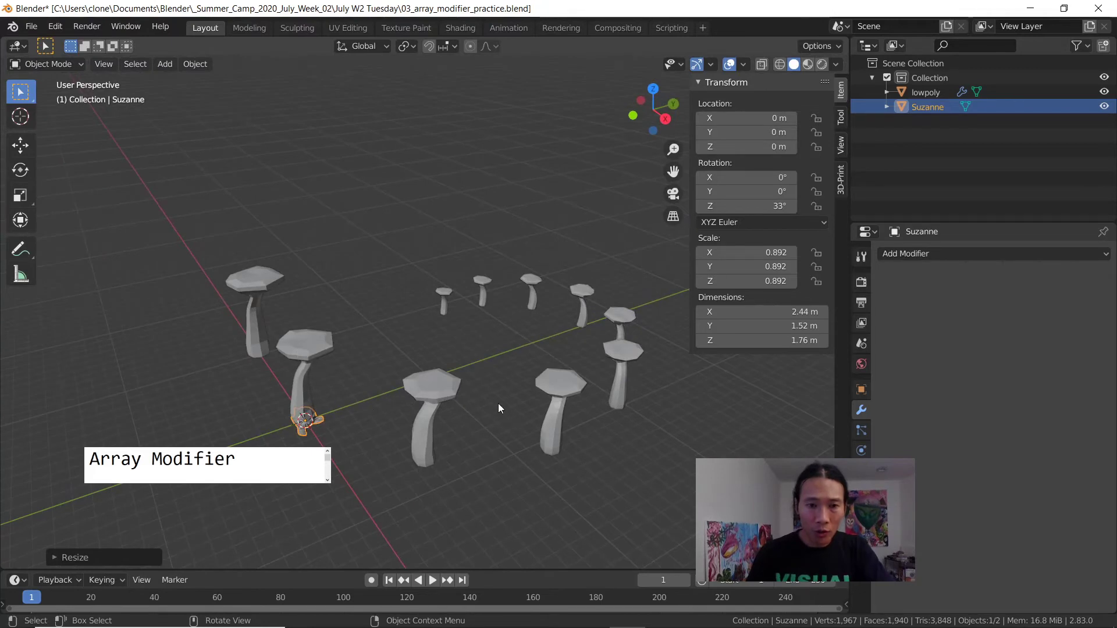
pyautogui.moveTo(569, 287); pyautogui.dragTo(471, 357, button='middle')
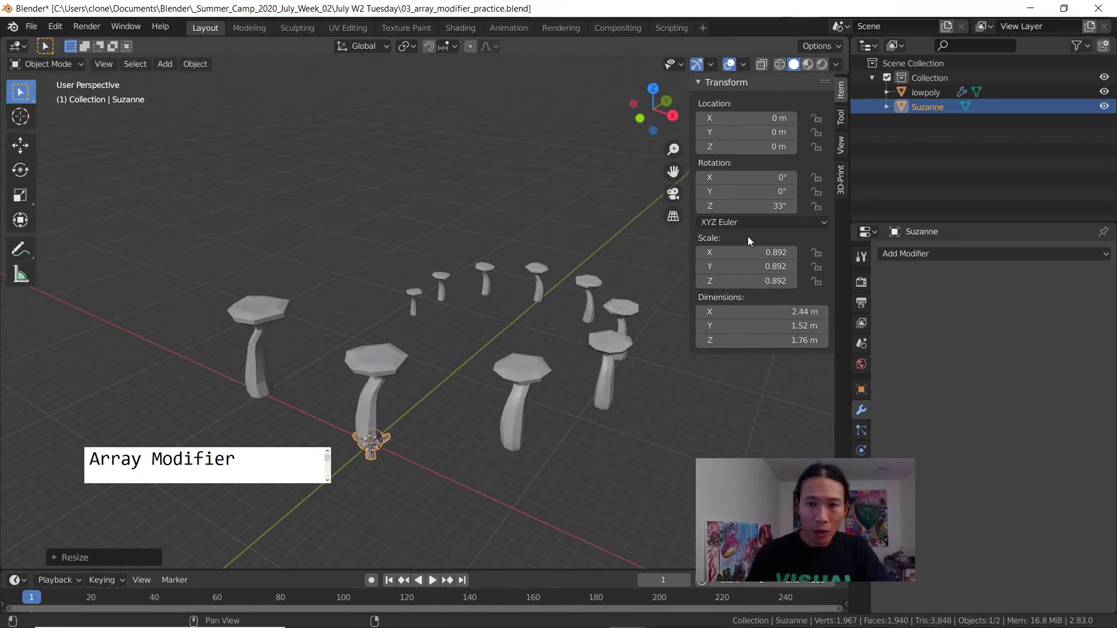
pyautogui.click(750, 254)
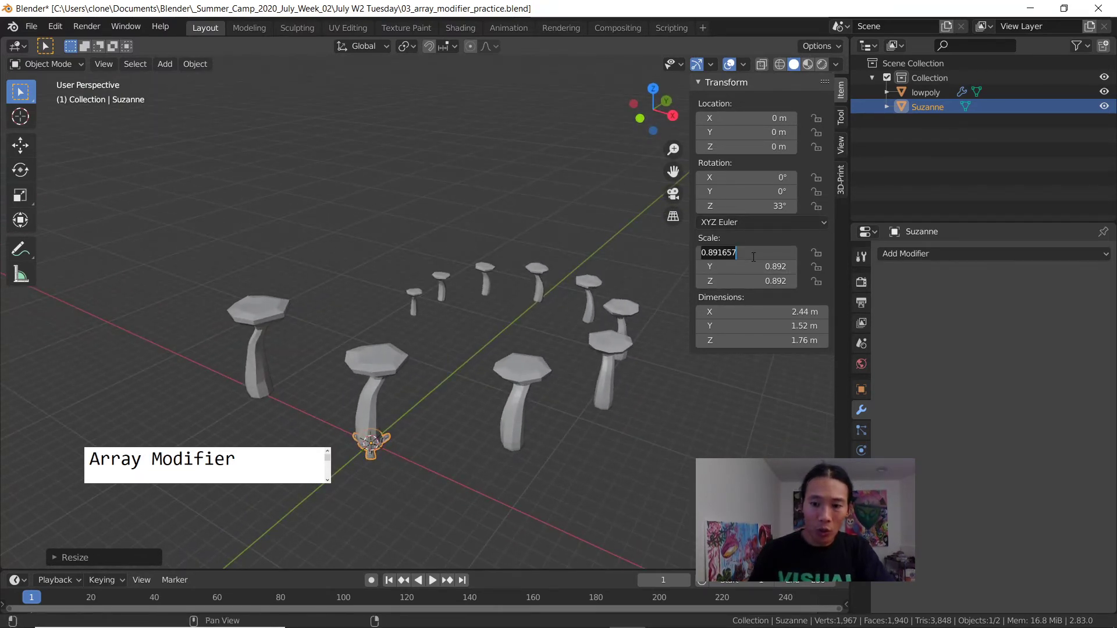
pyautogui.write('1')
pyautogui.press('Tab')
pyautogui.write('1')
pyautogui.press('Tab')
pyautogui.write('1')
pyautogui.press('Return')
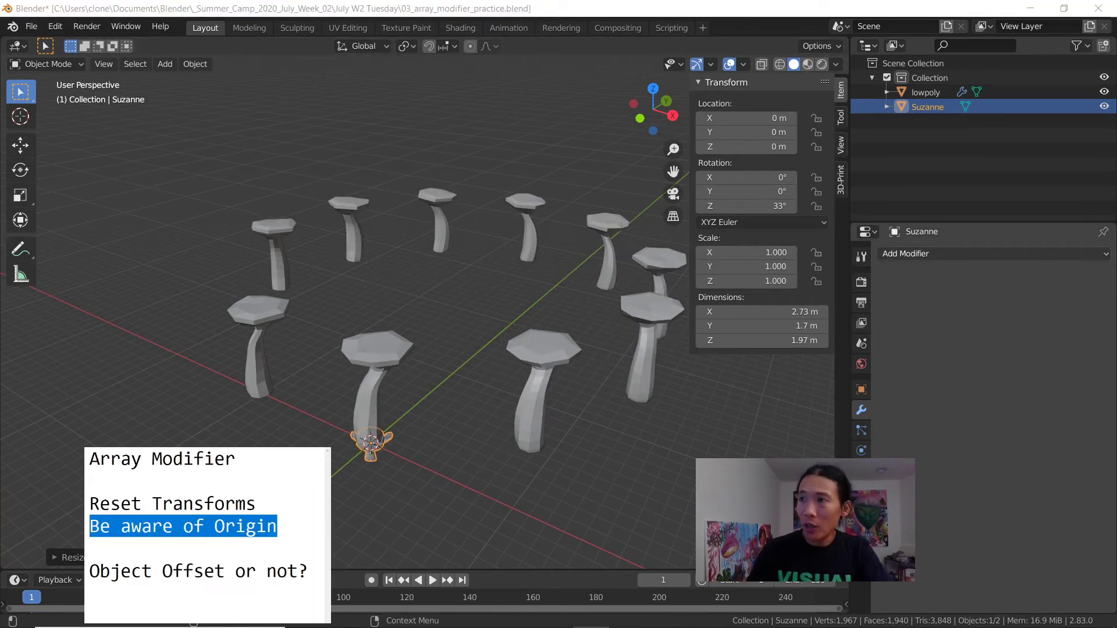
# Select the lowpoly mushroom and turn off the Array modifier's Realtime viewport display.
pyautogui.moveTo(309, 571); pyautogui.dragTo(89, 572)
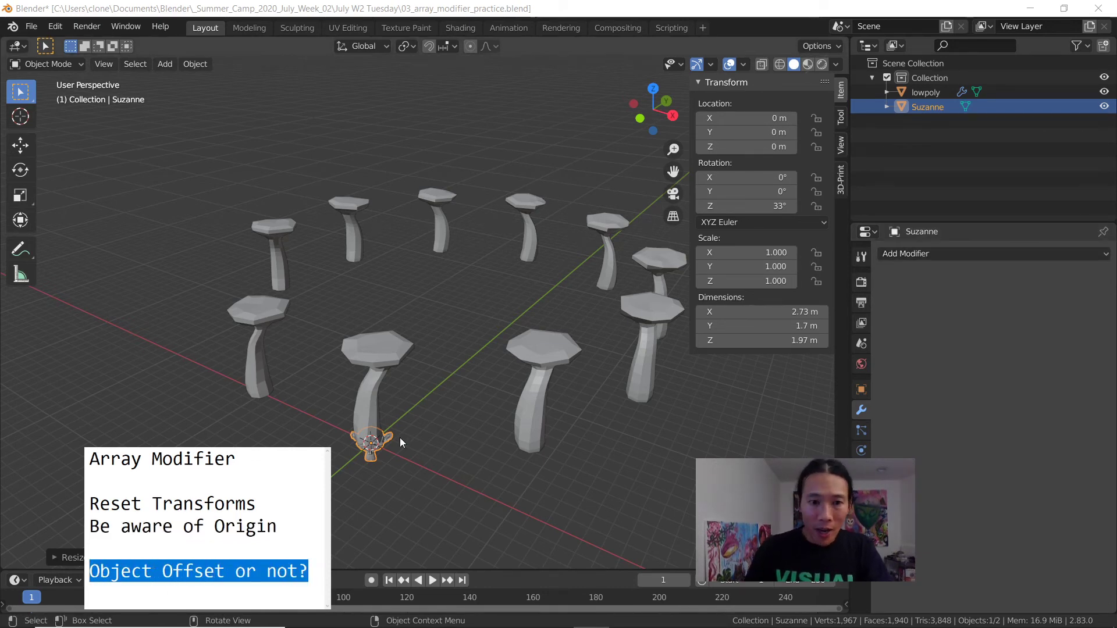
pyautogui.moveTo(399, 437); pyautogui.dragTo(286, 375, button='middle')
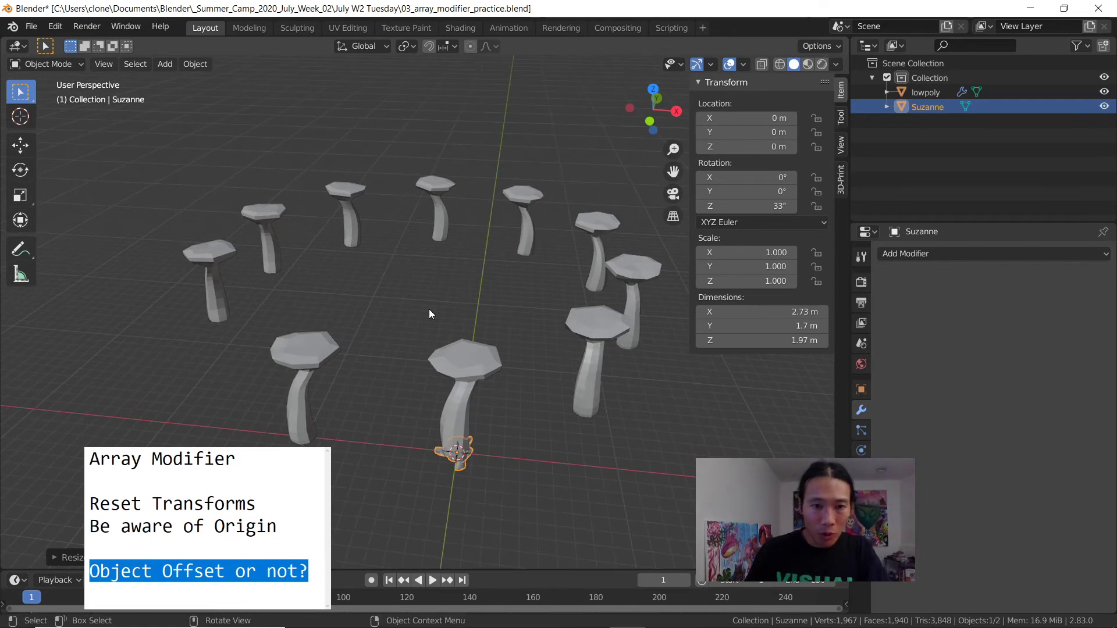
pyautogui.moveTo(430, 310); pyautogui.dragTo(449, 463, button='middle')
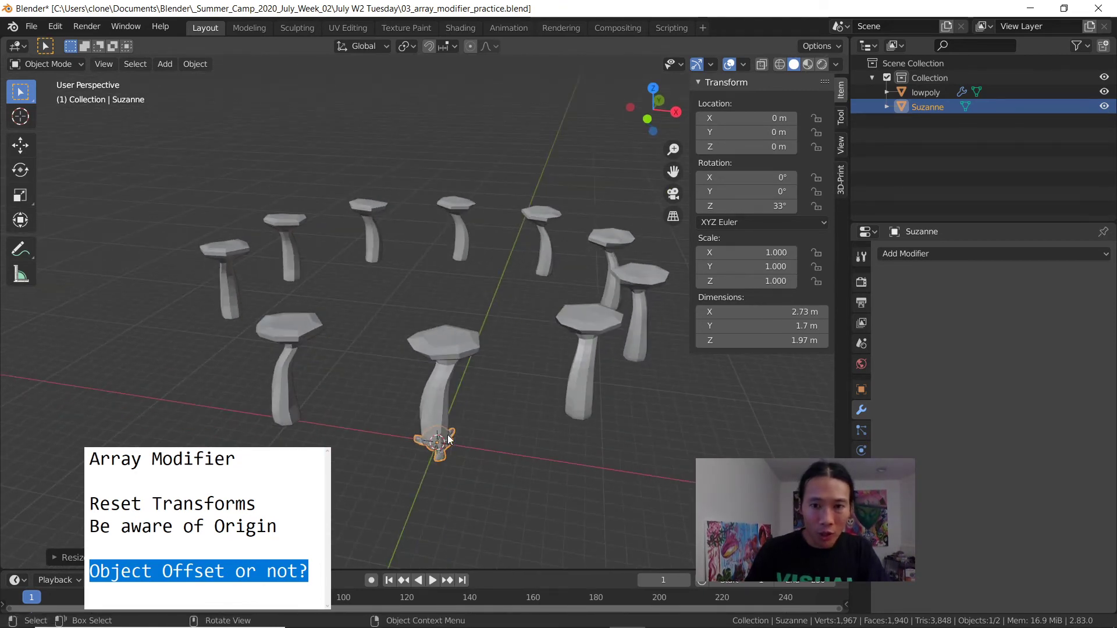
pyautogui.click(293, 348)
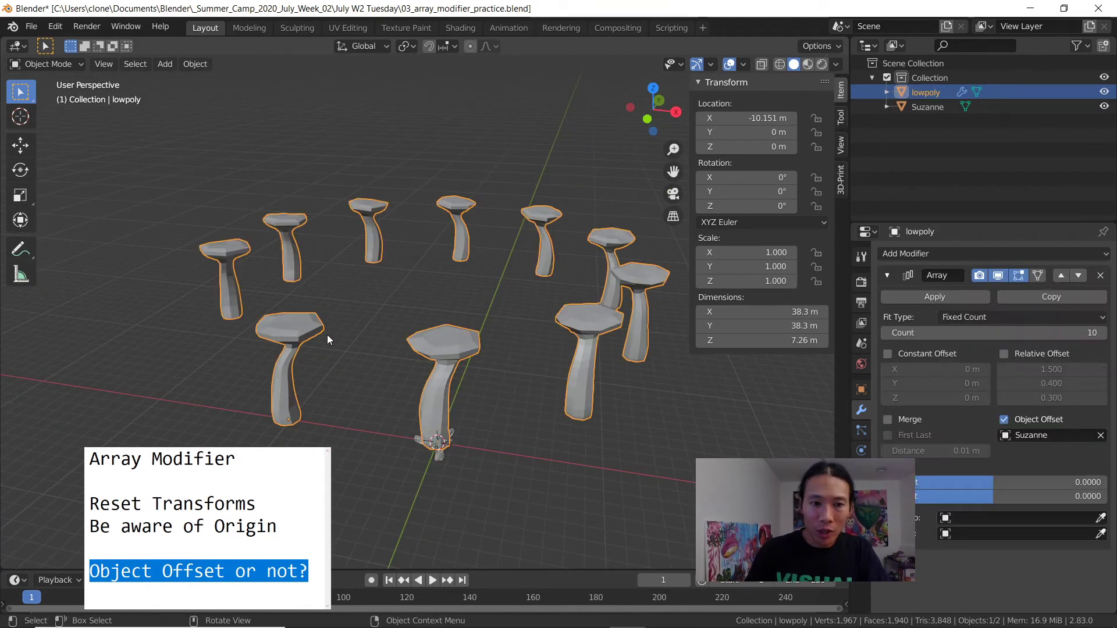
pyautogui.click(997, 276)
# Move the 3D cursor, then snap it back to the world origin with Shift+C.
pyautogui.moveTo(365, 319); pyautogui.dragTo(520, 315, button='middle')
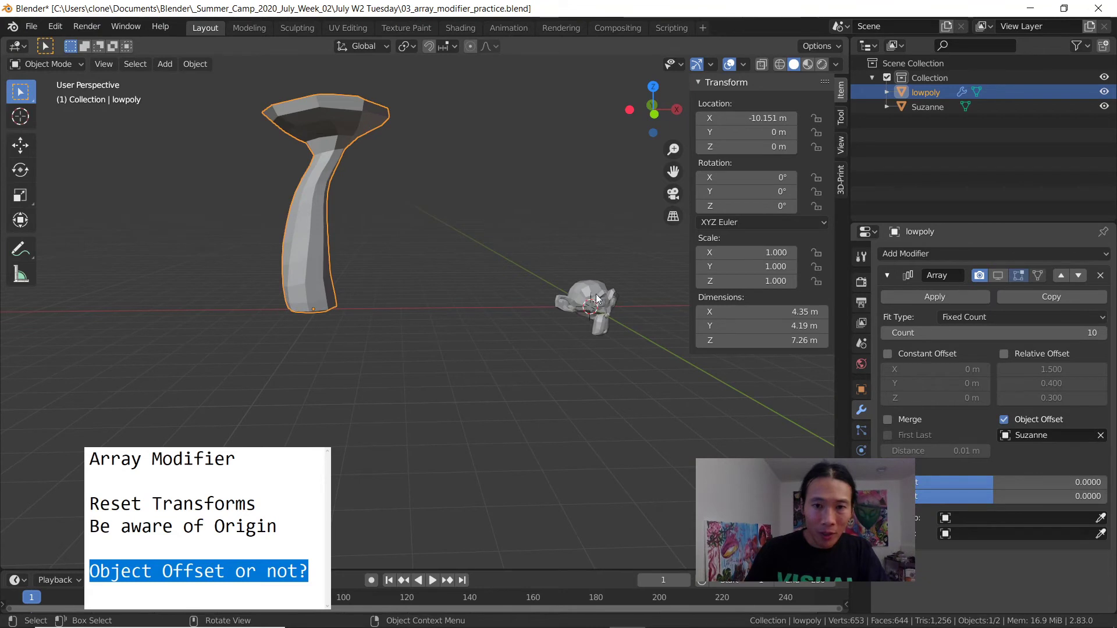
pyautogui.moveTo(605, 299); pyautogui.dragTo(508, 365, button='middle')
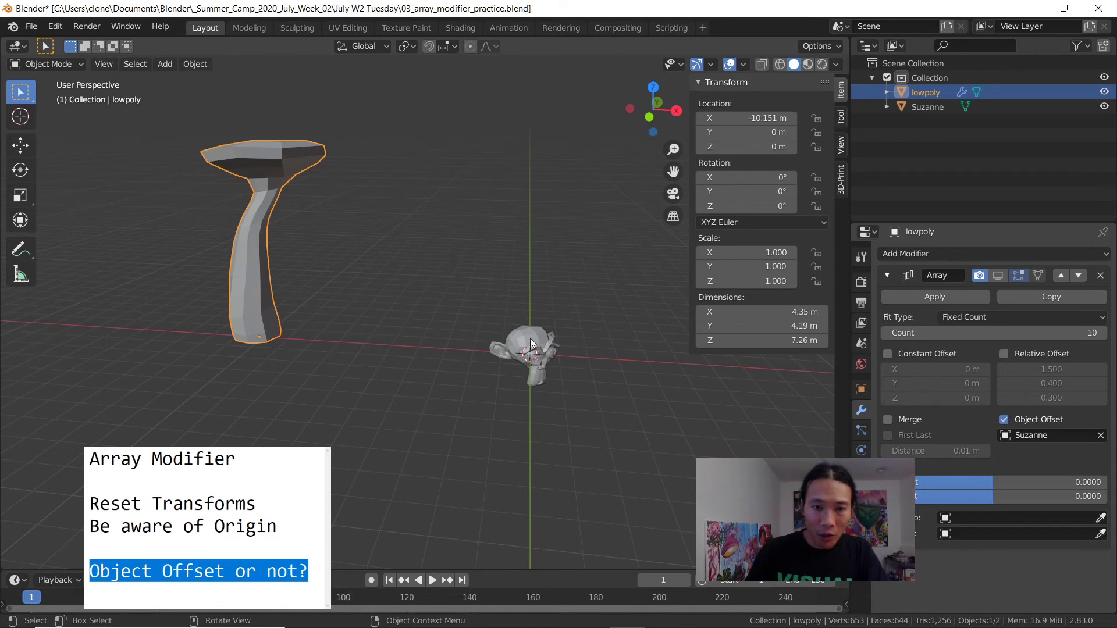
pyautogui.keyDown('shift'); pyautogui.rightClick(498, 140); pyautogui.keyUp('shift')
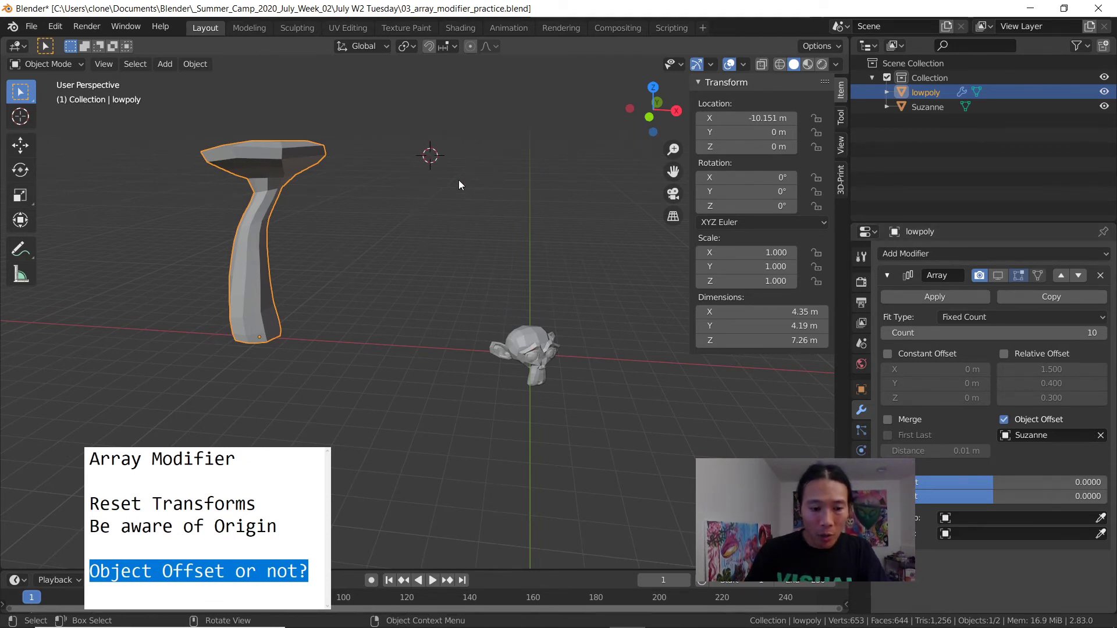
pyautogui.hotkey('shift', 'c')
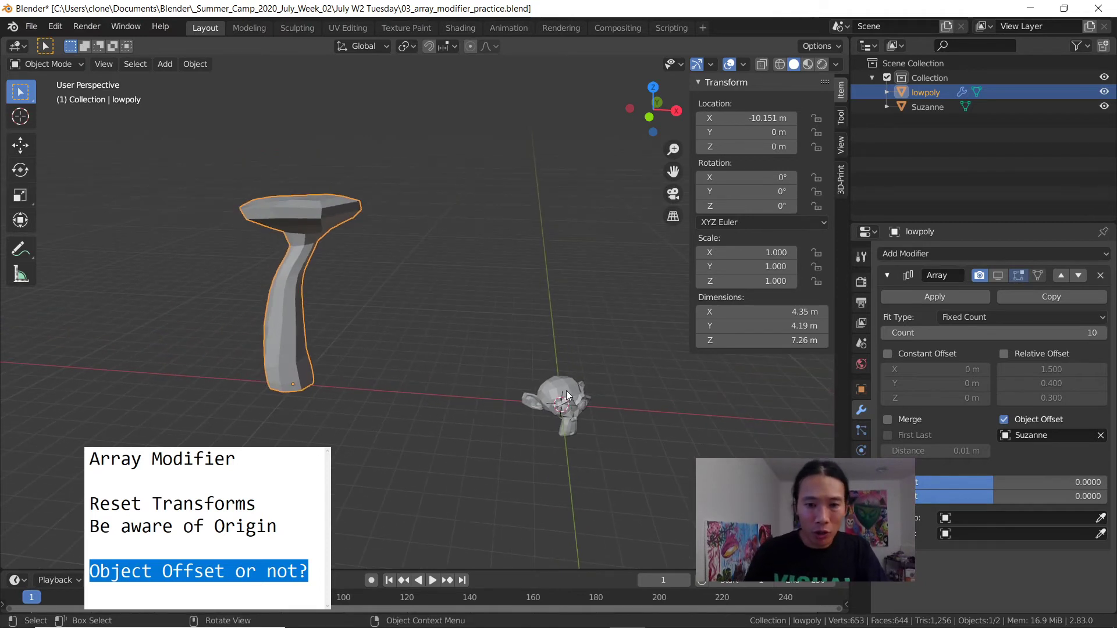
# Set the mushroom's origin to the 3D cursor and re-enable the Array's Realtime display.
pyautogui.rightClick(310, 223)
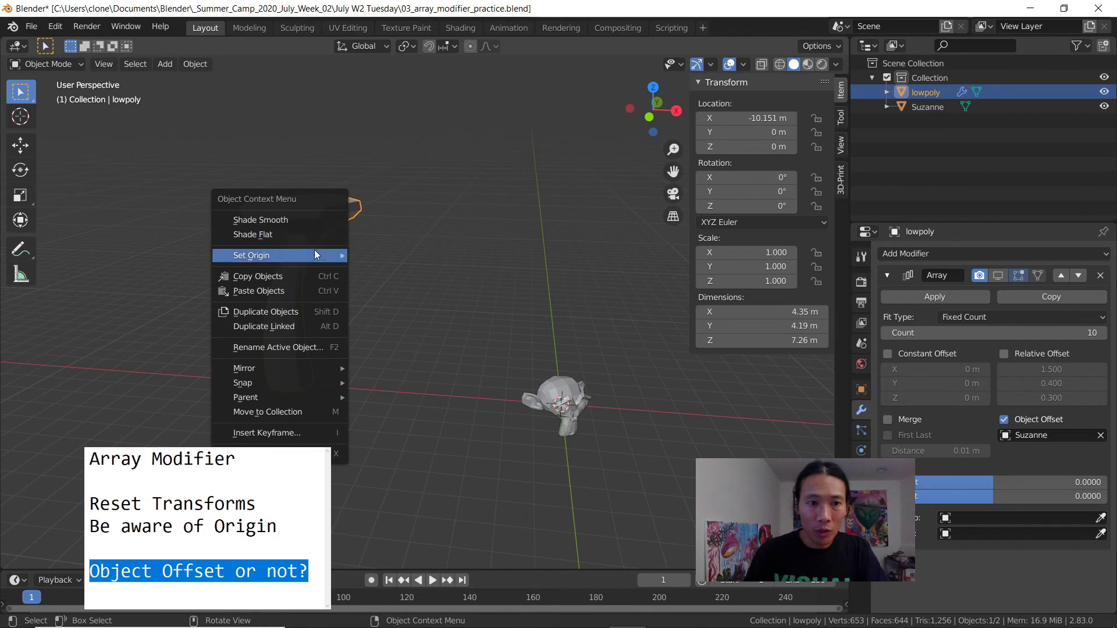
pyautogui.moveTo(314, 255)
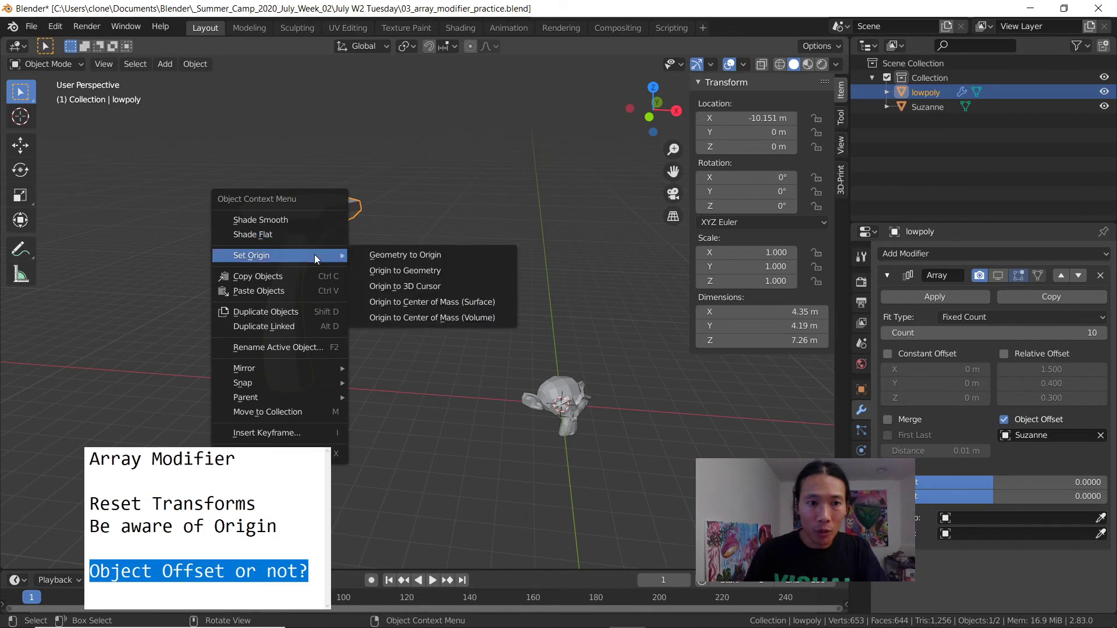
pyautogui.click(405, 286)
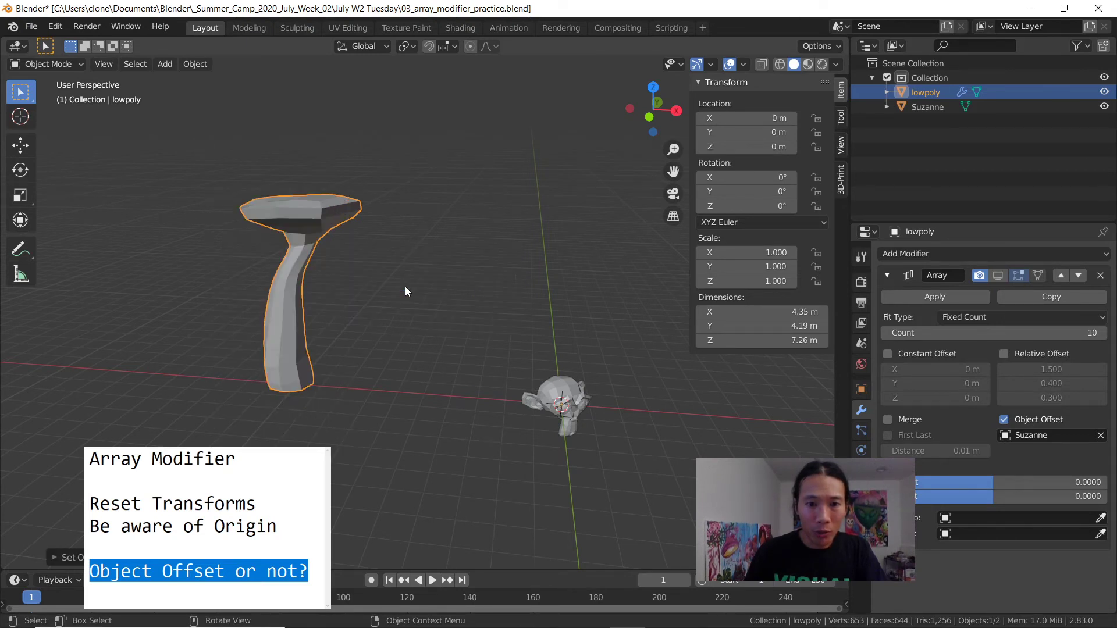
pyautogui.click(998, 275)
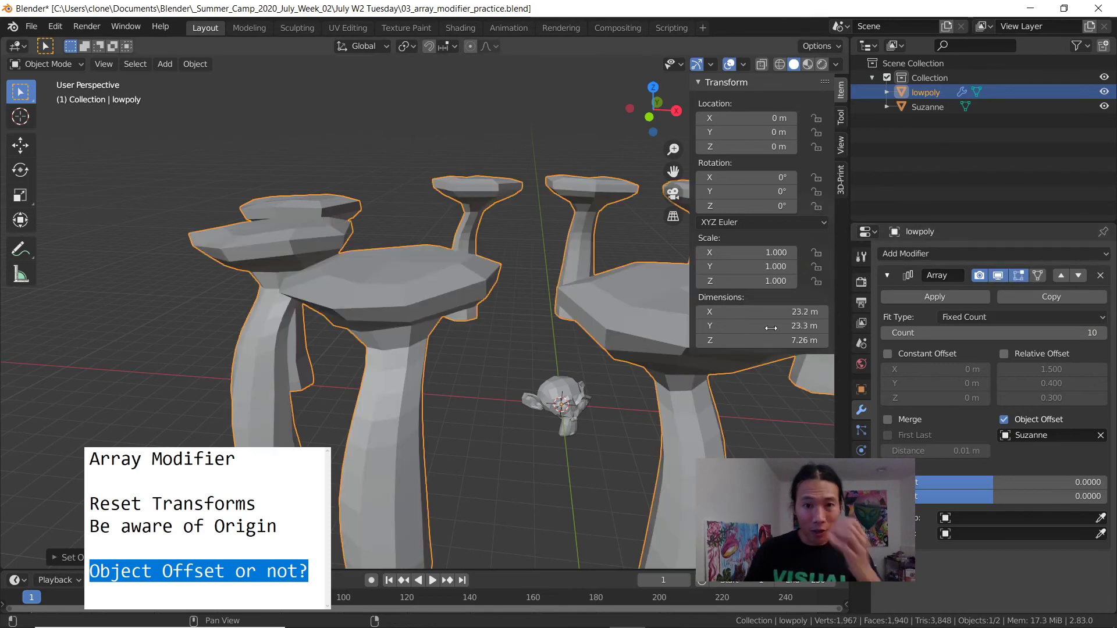
pyautogui.scroll(-4, 452, 375)
pyautogui.moveTo(451, 375); pyautogui.dragTo(450, 408, button='middle')
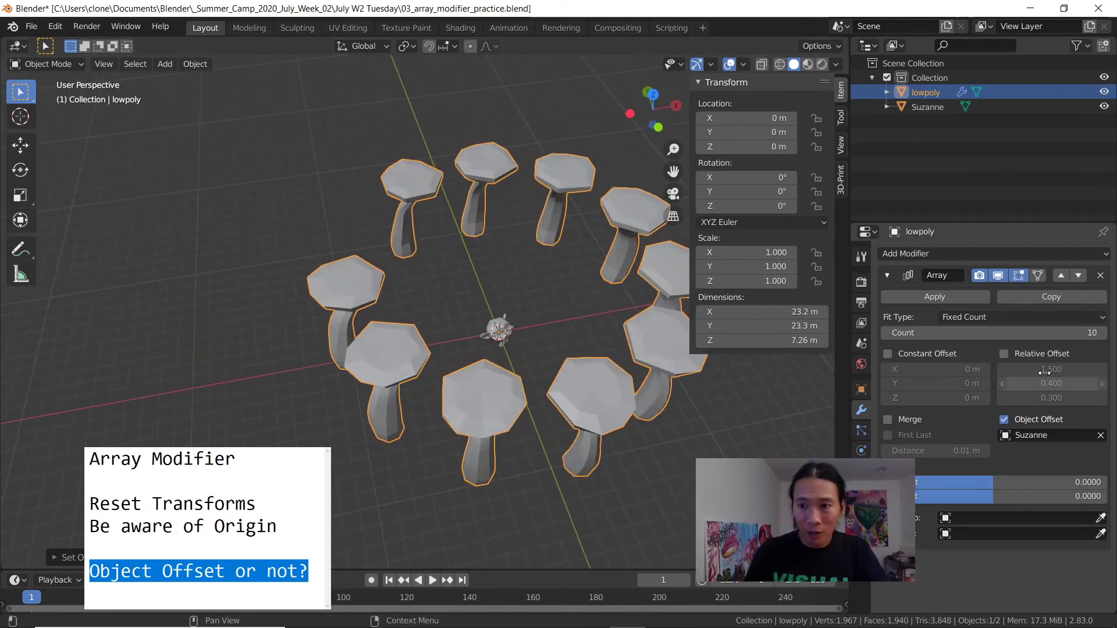
# Rotate Suzanne to about 31.8° around Z so the ten mushrooms ring her.
pyautogui.click(486, 326)
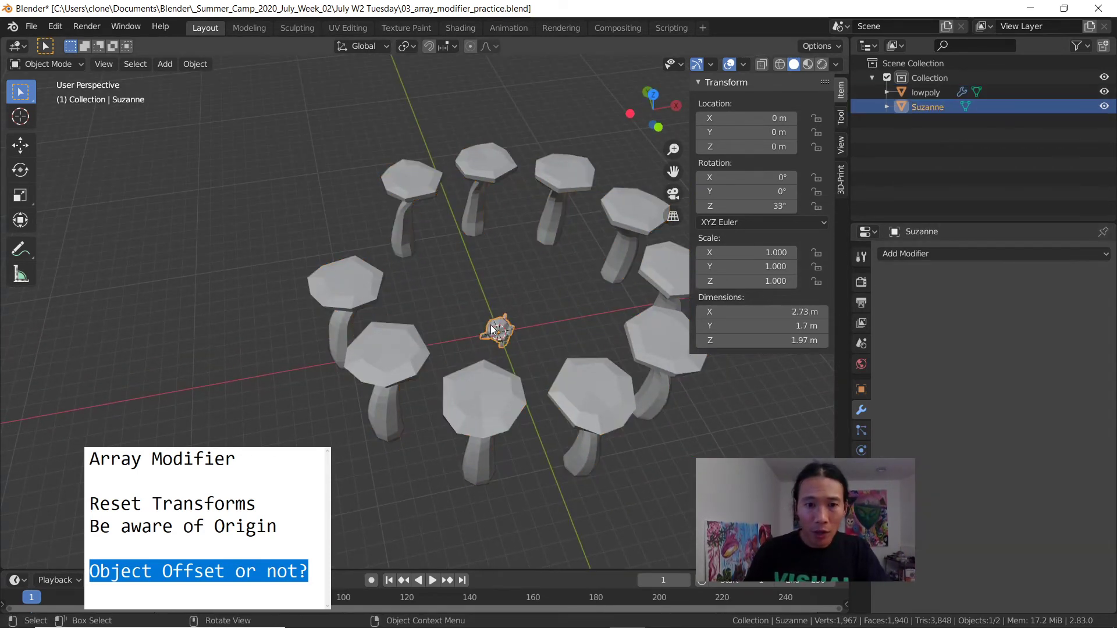
pyautogui.press('r')
pyautogui.click(496, 344)
pyautogui.moveTo(496, 345); pyautogui.dragTo(476, 293, button='middle')
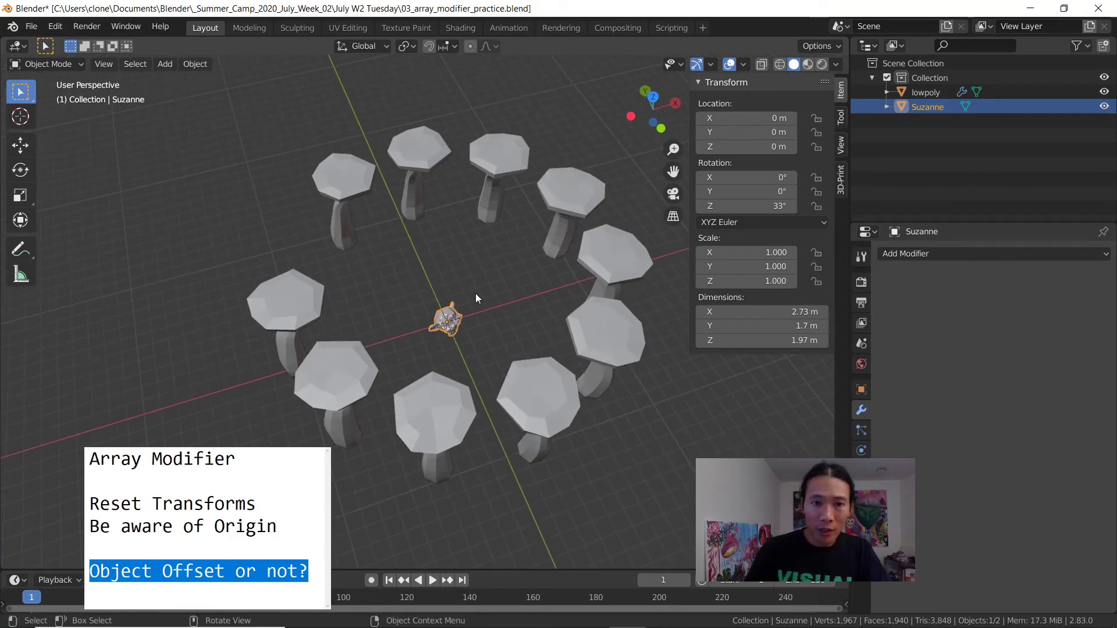
pyautogui.moveTo(756, 206)
pyautogui.mouseDown()
pyautogui.moveTo(710, 206)
pyautogui.moveTo(753, 206)
pyautogui.mouseUp()
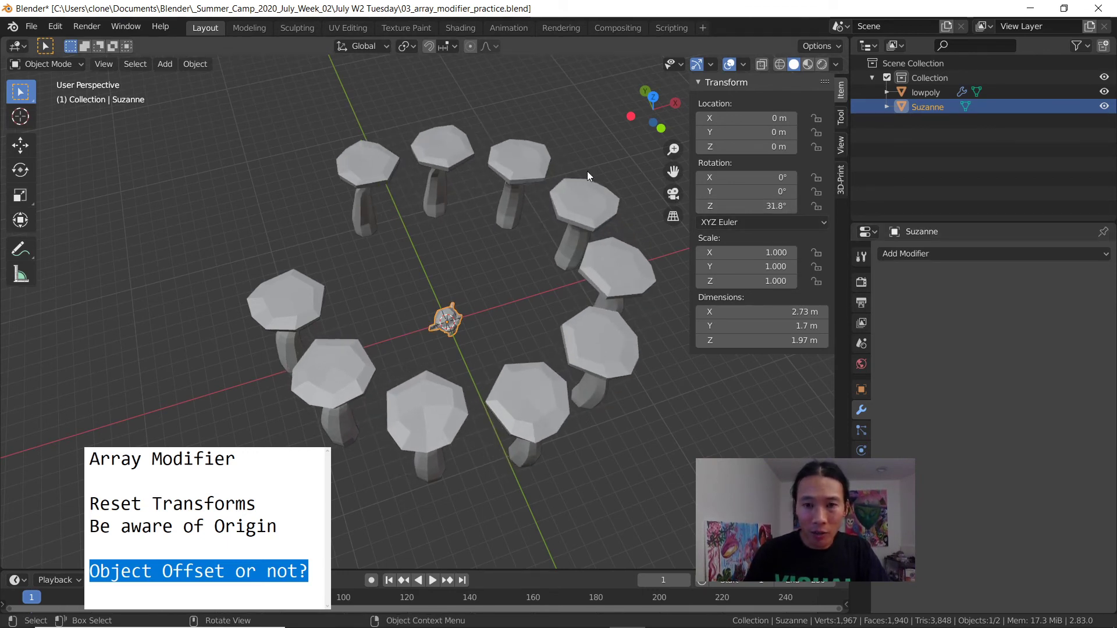
# Enter exactly 36 for Suzanne's Rotation Z, evenly spacing the ten mushrooms in a closed ring.
pyautogui.click(747, 206)
pyautogui.write('3')
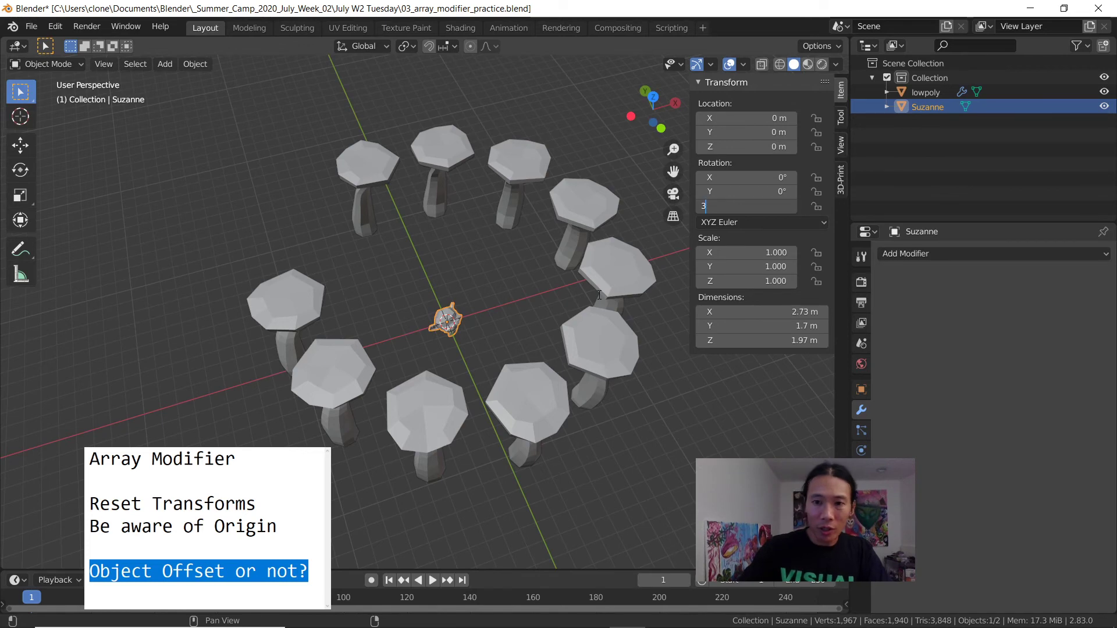
pyautogui.write('6')
pyautogui.press('Return')
pyautogui.moveTo(431, 384); pyautogui.dragTo(359, 347, button='middle')
pyautogui.scroll(2, 379, 343)
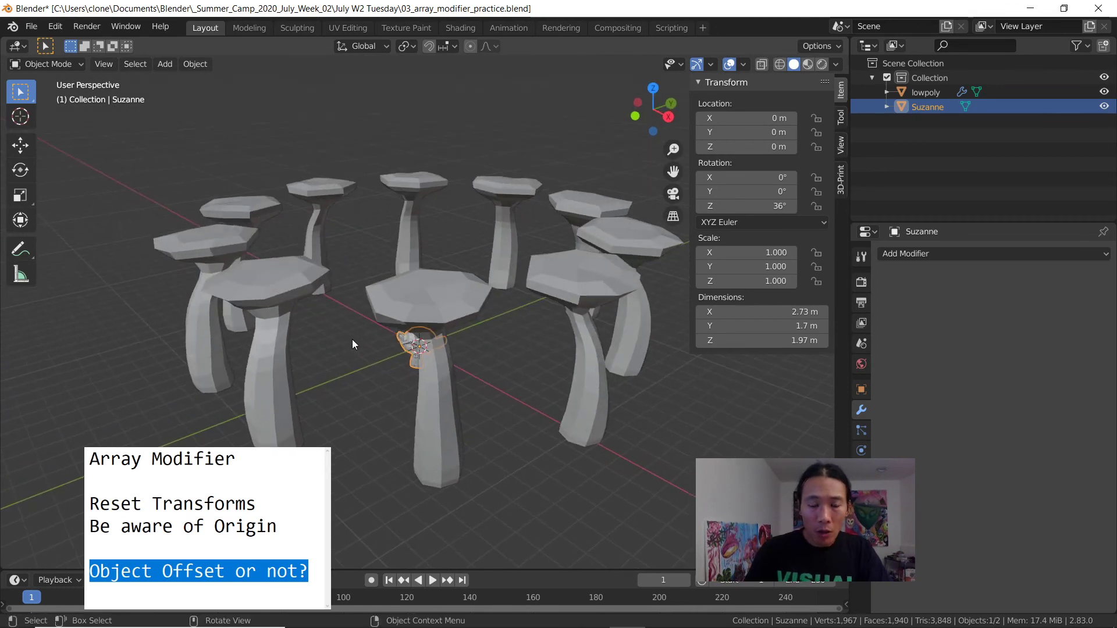
pyautogui.moveTo(418, 286); pyautogui.dragTo(295, 322, button='middle')
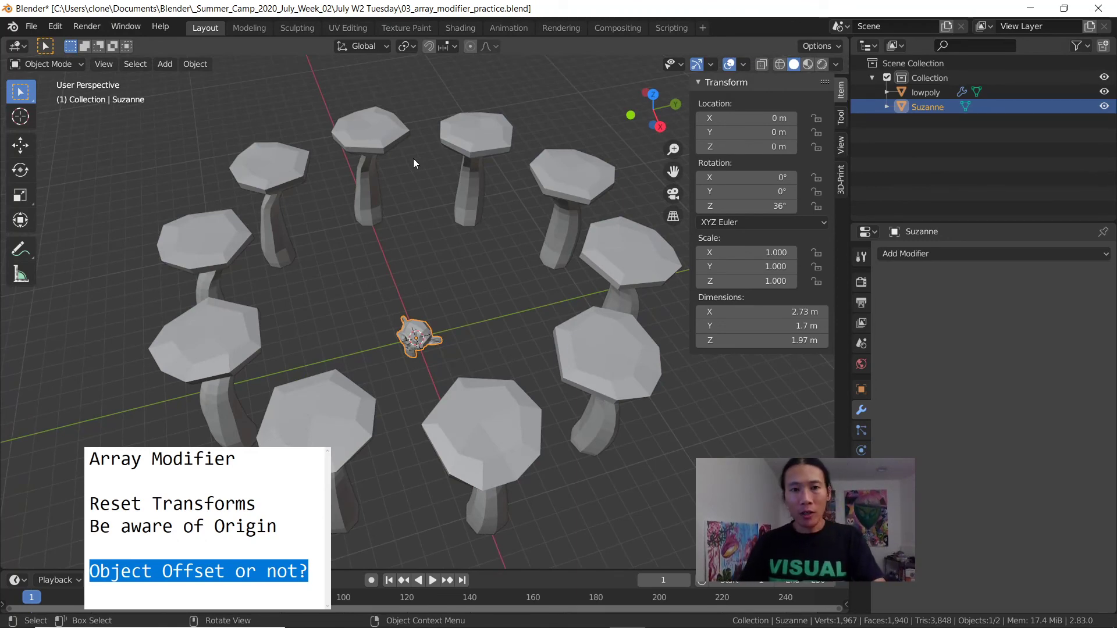
pyautogui.moveTo(441, 319); pyautogui.dragTo(370, 254, button='middle')
pyautogui.scroll(-3, 451, 289)
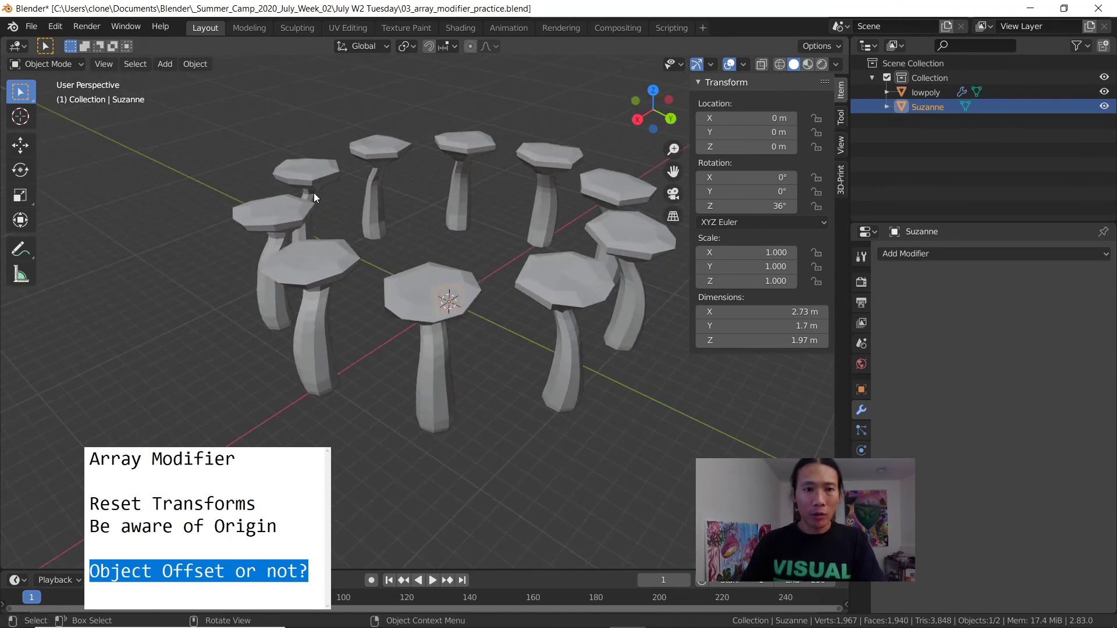
pyautogui.moveTo(313, 193); pyautogui.dragTo(411, 291, button='middle')
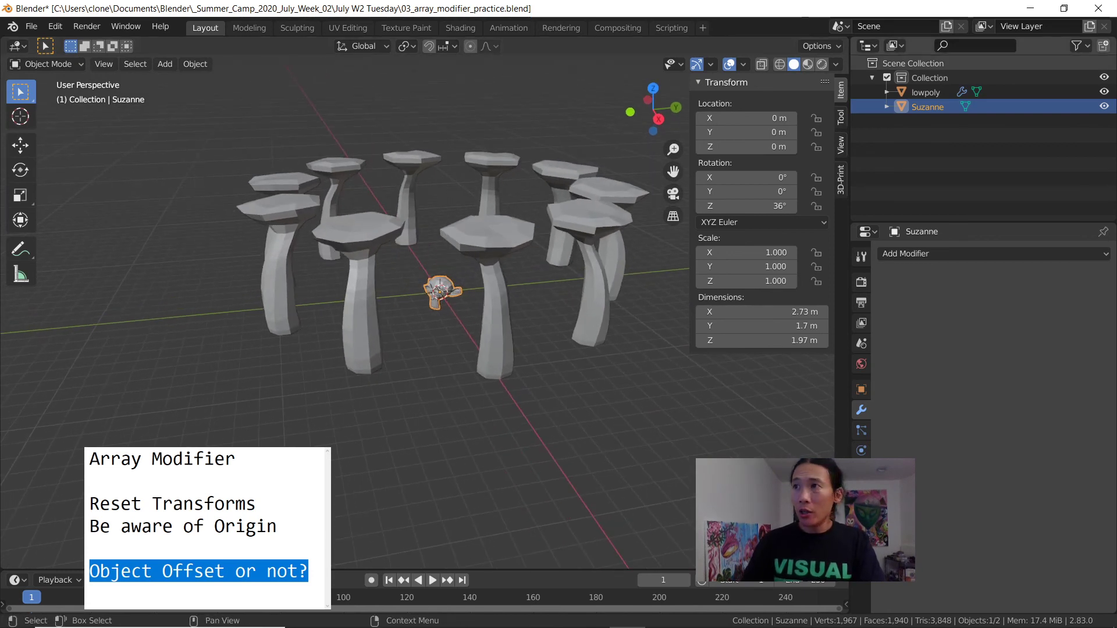
pyautogui.click(204, 504)
pyautogui.moveTo(231, 514); pyautogui.dragTo(85, 511)
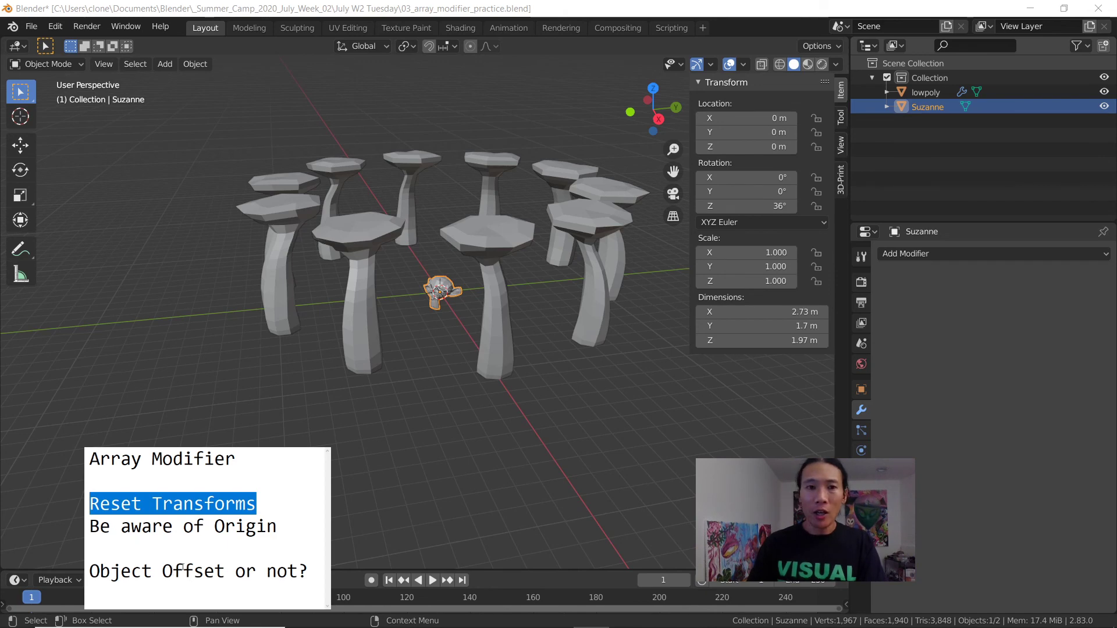
pyautogui.click(927, 93)
pyautogui.click(924, 105)
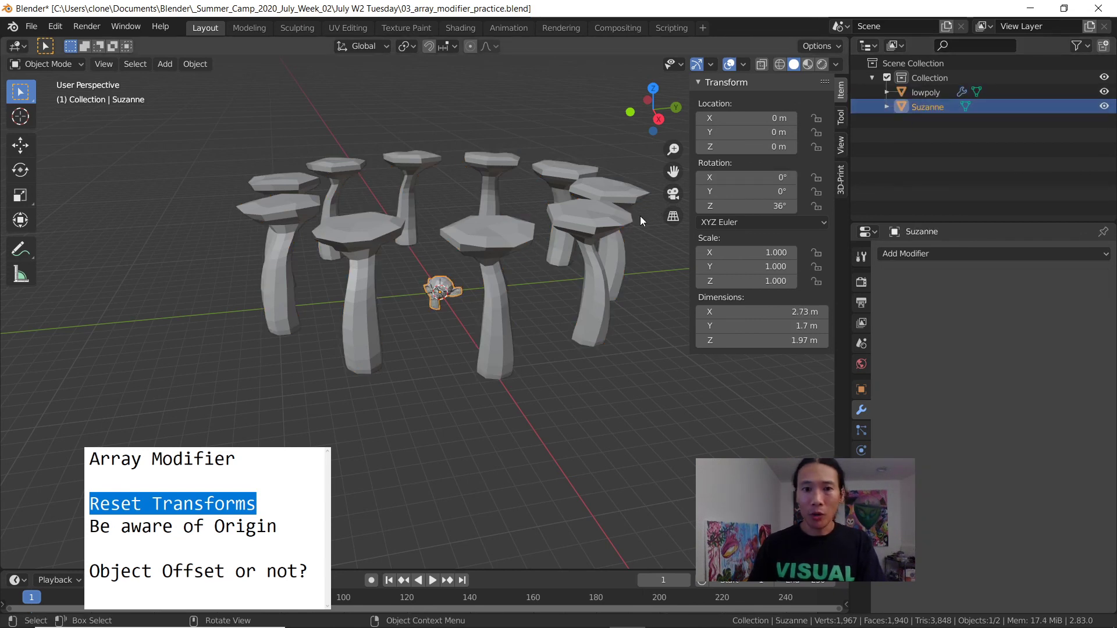
pyautogui.press('shift')
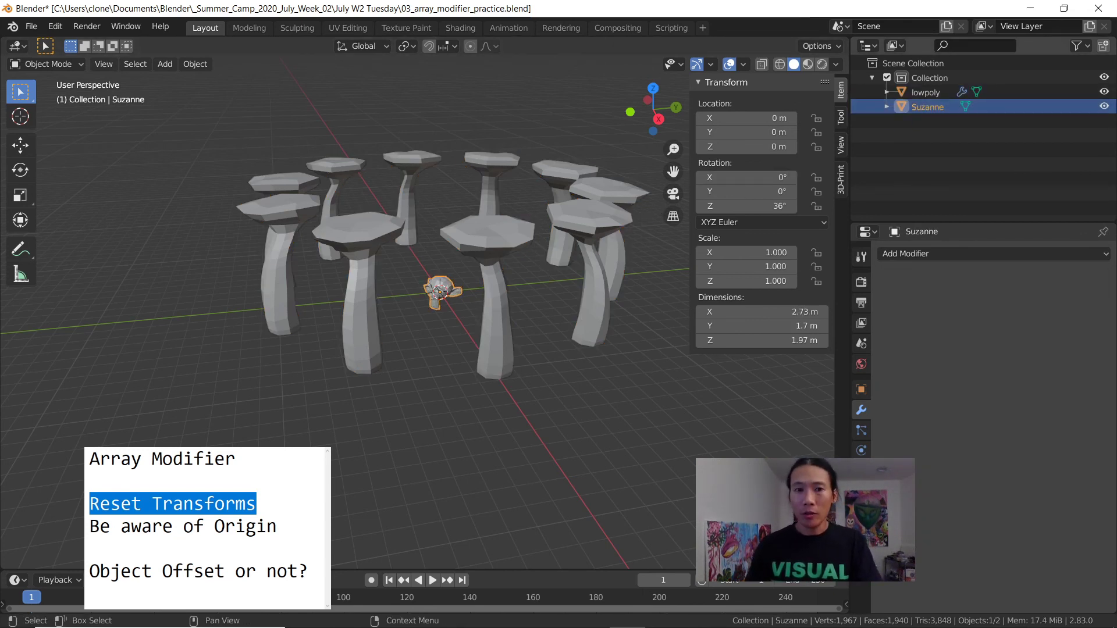